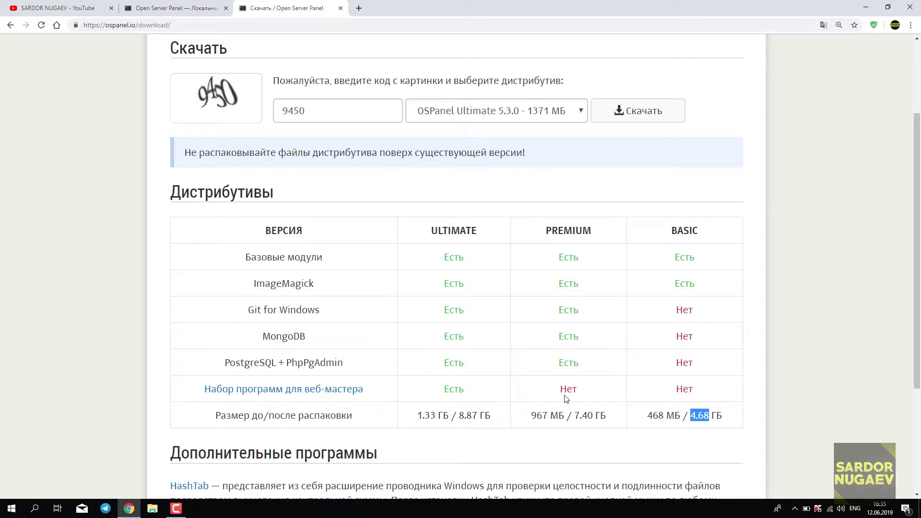
Choose the OSPanel Basic 5.3.0 - 468 МБ distribution and proceed to its download page with the plain download option
left_click(564, 120)
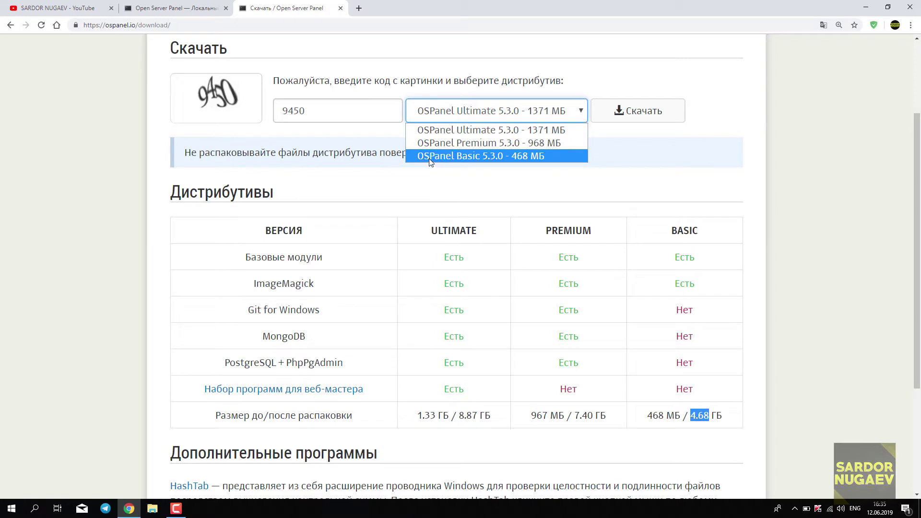
left_click(464, 156)
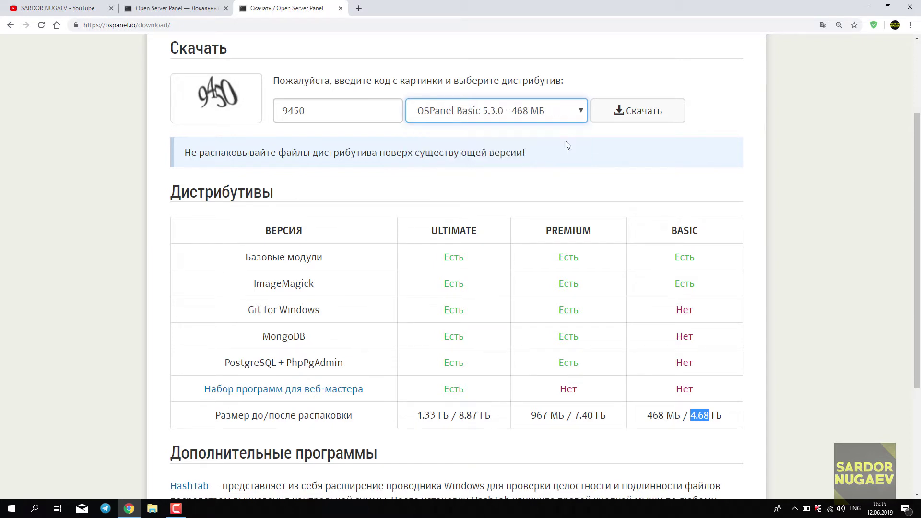
left_click(651, 113)
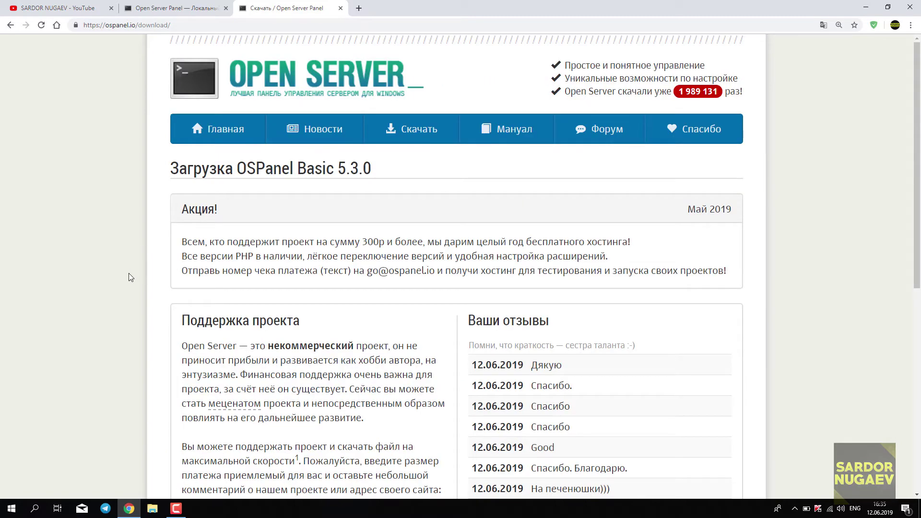
scroll(129, 273, "down", 5)
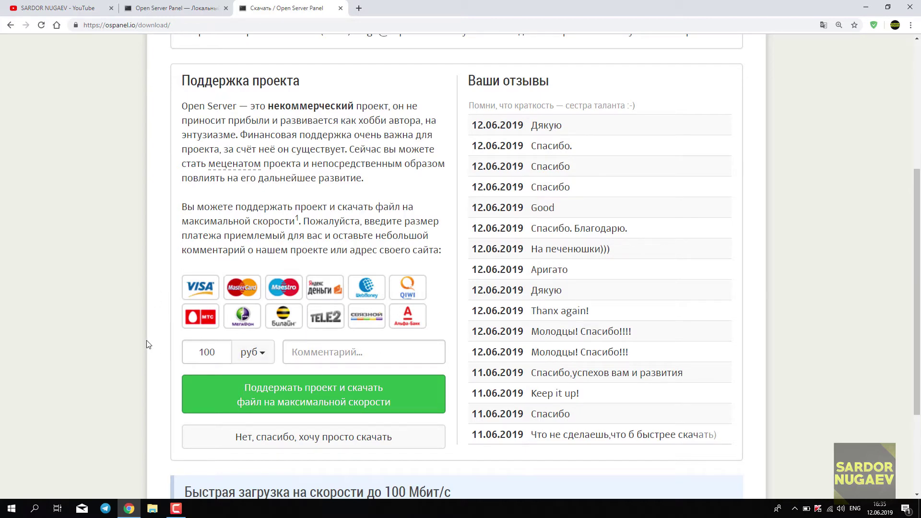
scroll(74, 346, "down", 3)
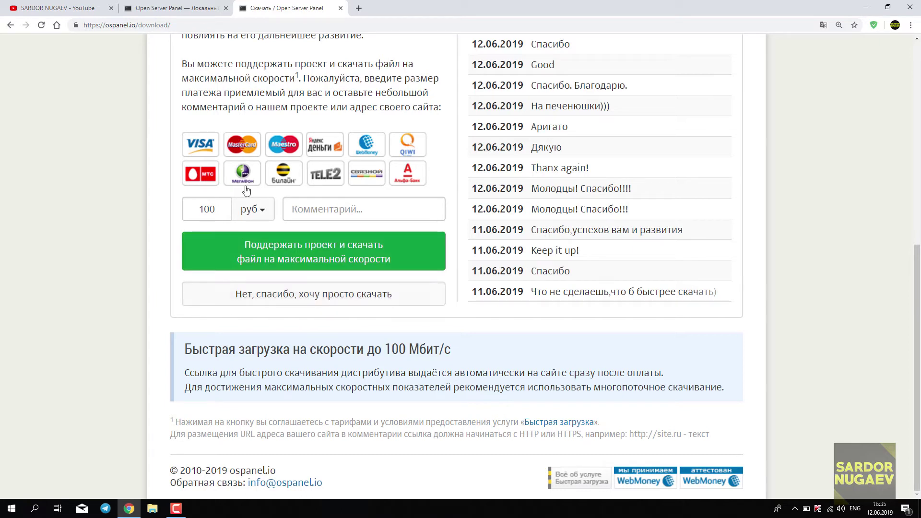
Look through the Open Server home page, examining the components, system requirements and the gallery of program screenshots
left_click(187, 8)
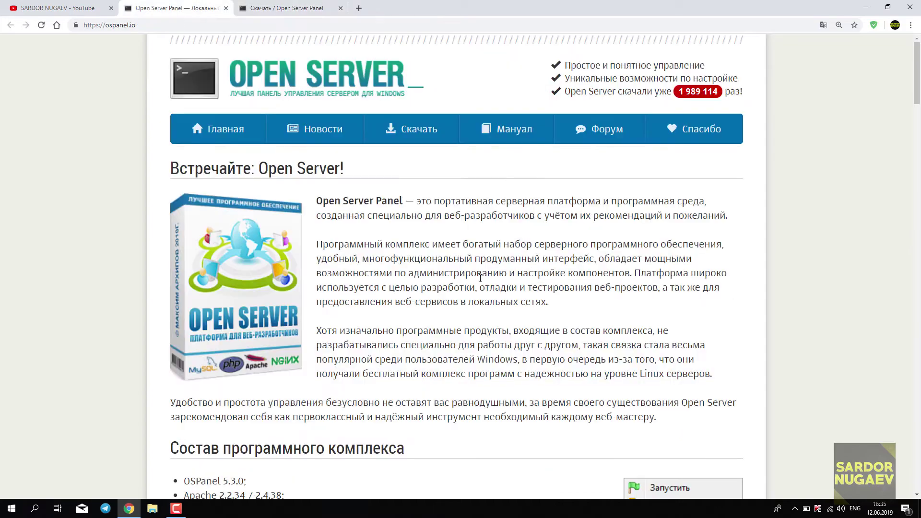
scroll(471, 261, "down", 3)
scroll(471, 260, "down", 18)
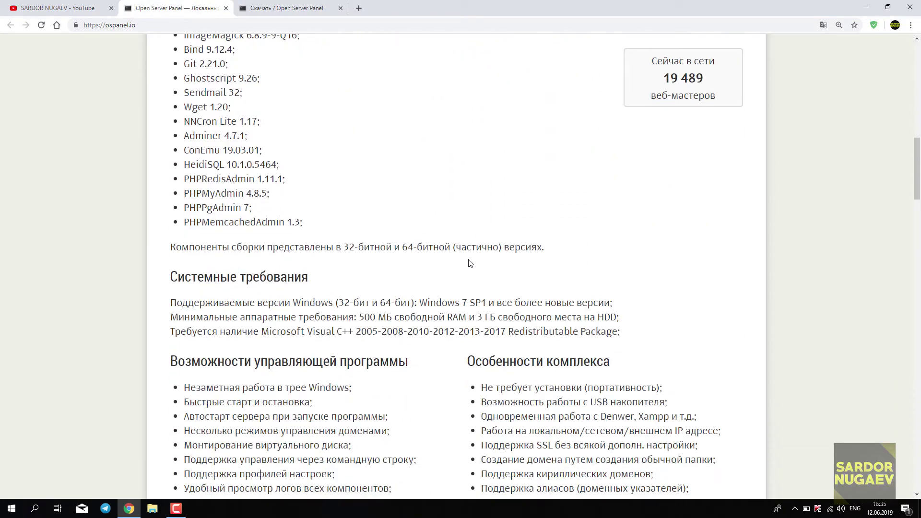
scroll(470, 264, "down", 6)
left_click(206, 259)
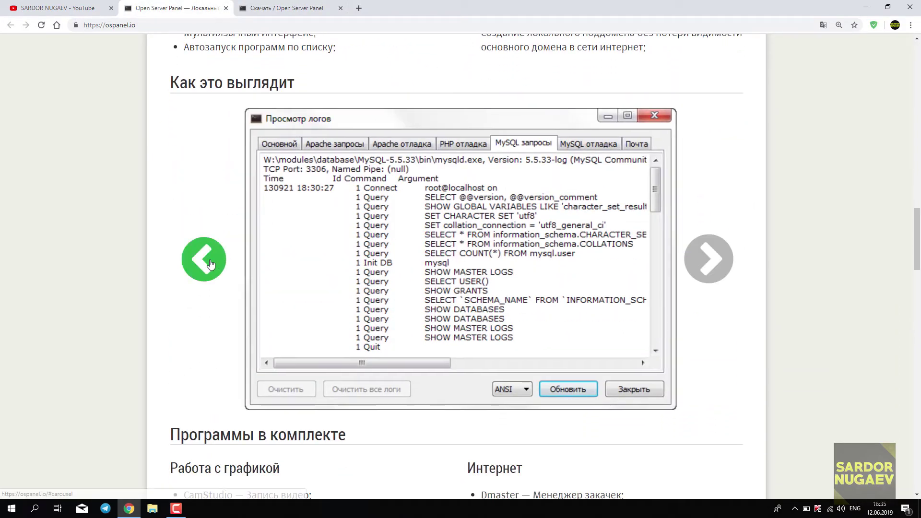
left_click(212, 264)
left_click(213, 264)
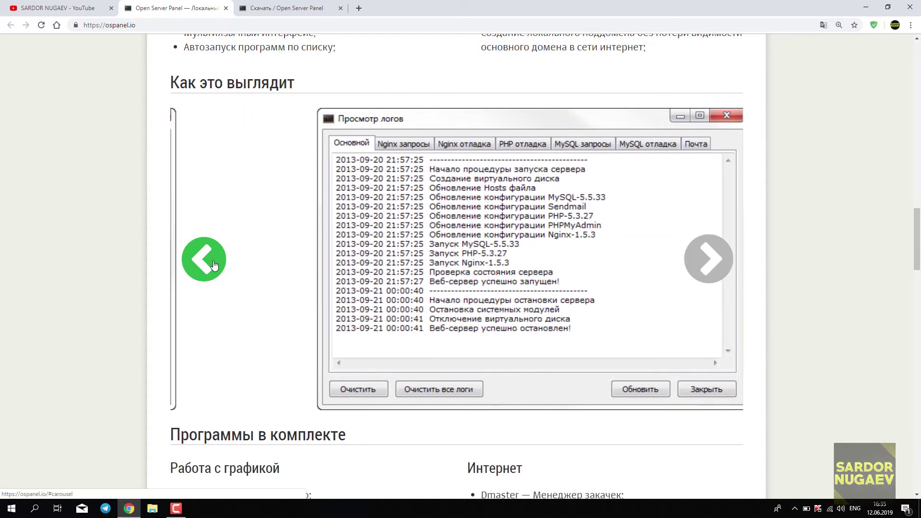
left_click(214, 265)
left_click(215, 265)
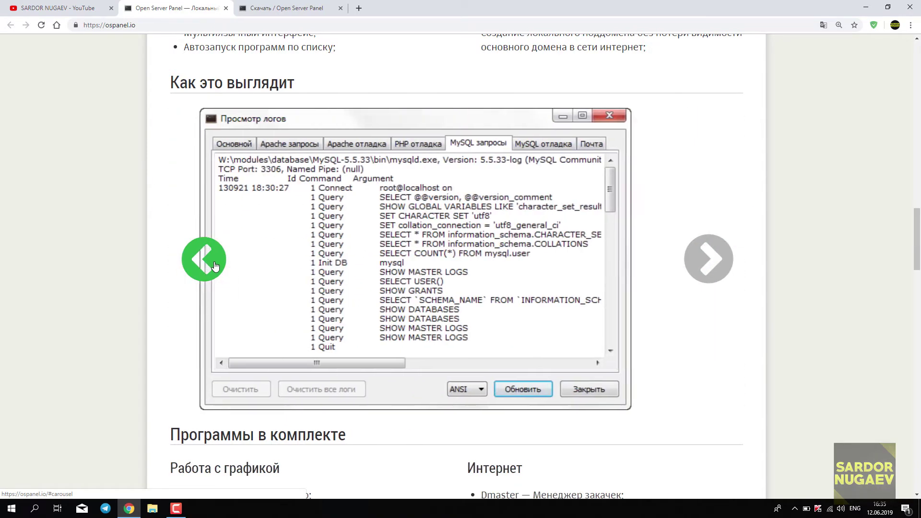
left_click(214, 265)
left_click(215, 266)
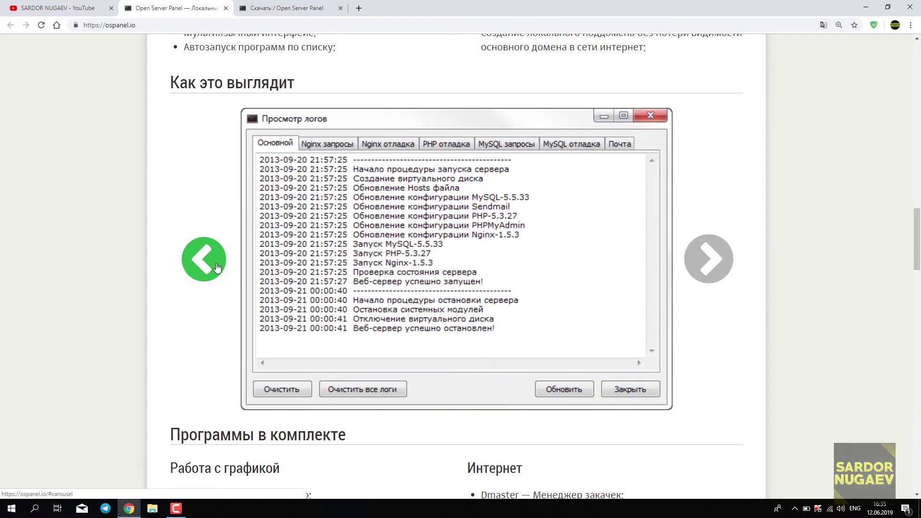
left_click(216, 267)
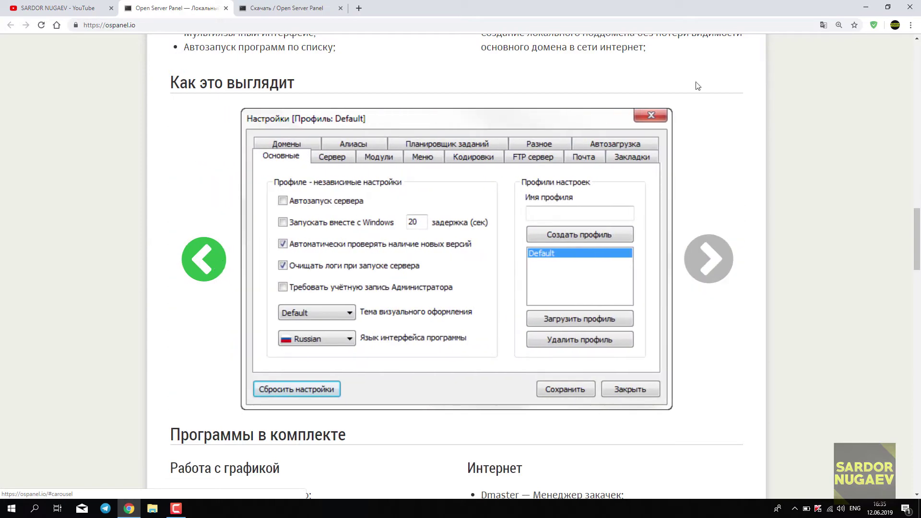
Minimize the browser and run open_server_5_2_8_basic.exe from the desktop as administrator
left_click(865, 8)
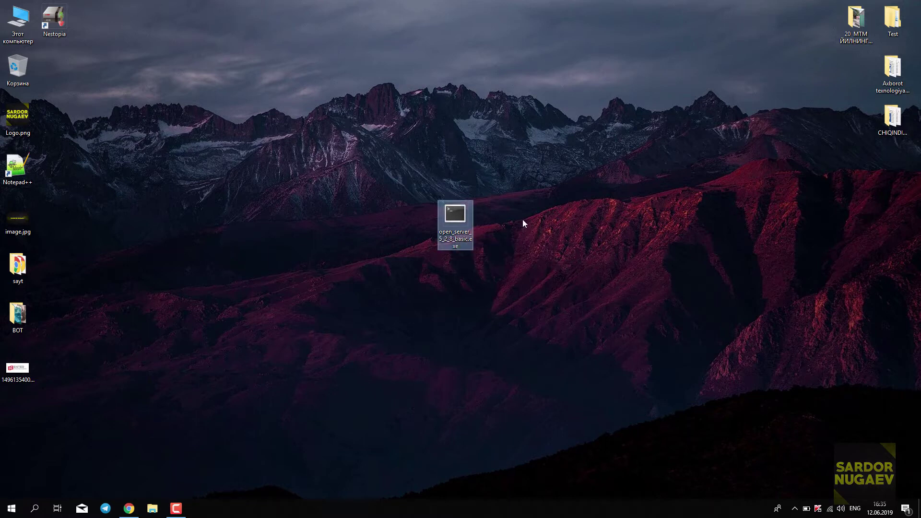
double_click(455, 220)
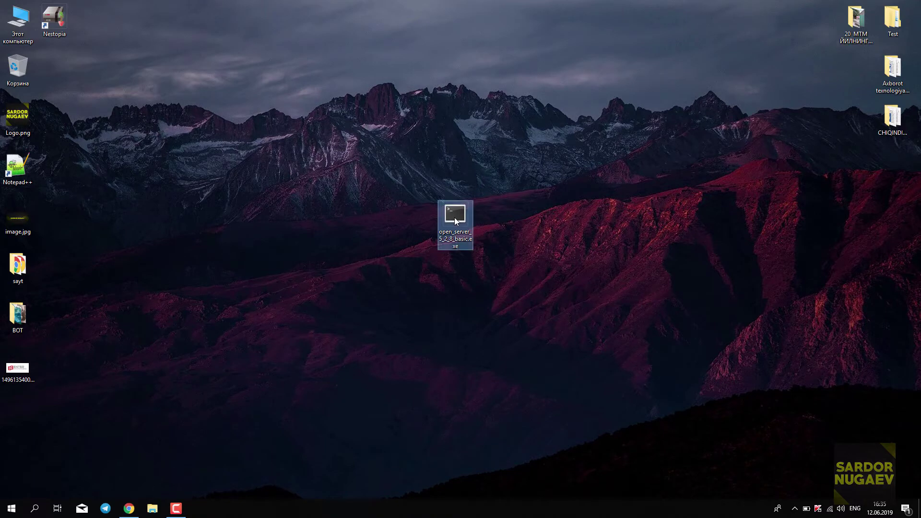
right_click(454, 219)
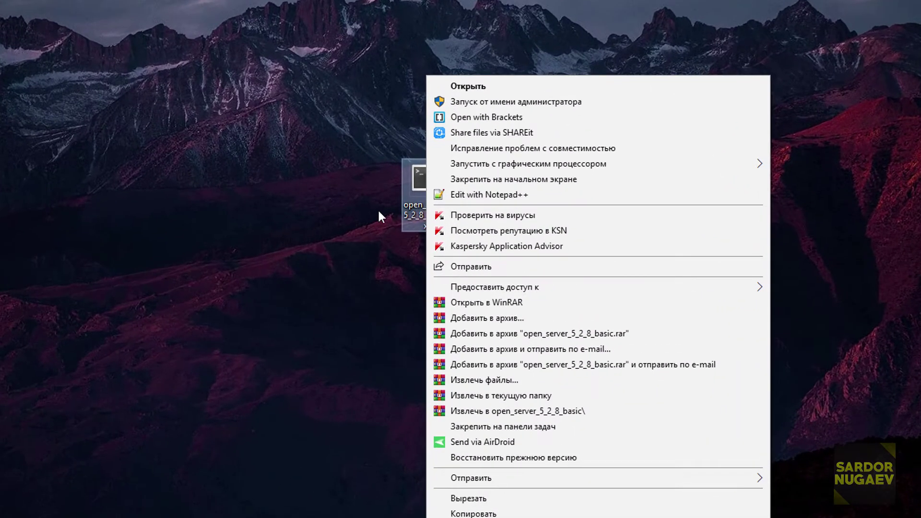
left_click(431, 225)
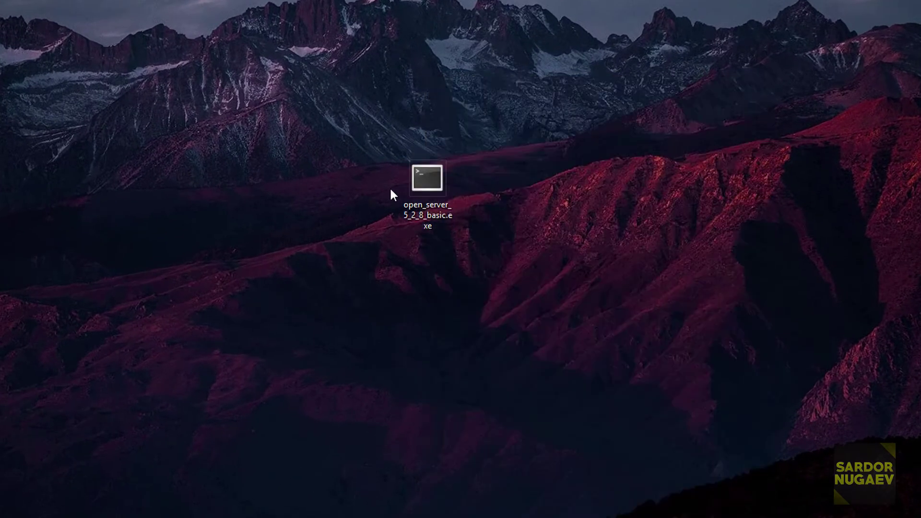
double_click(427, 185)
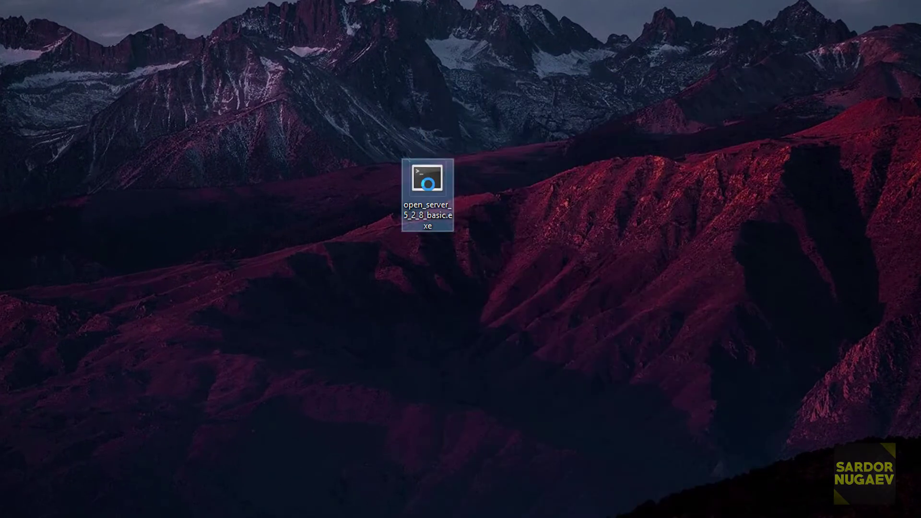
right_click(427, 185)
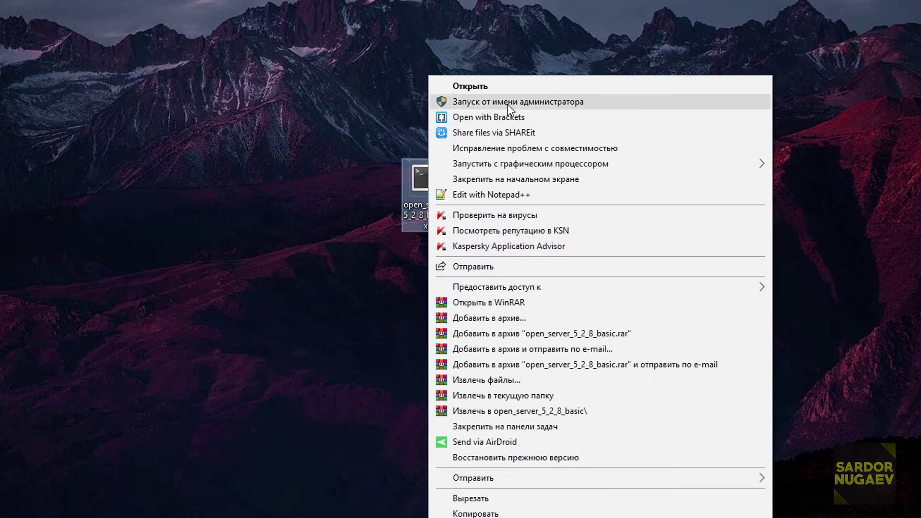
left_click(508, 102)
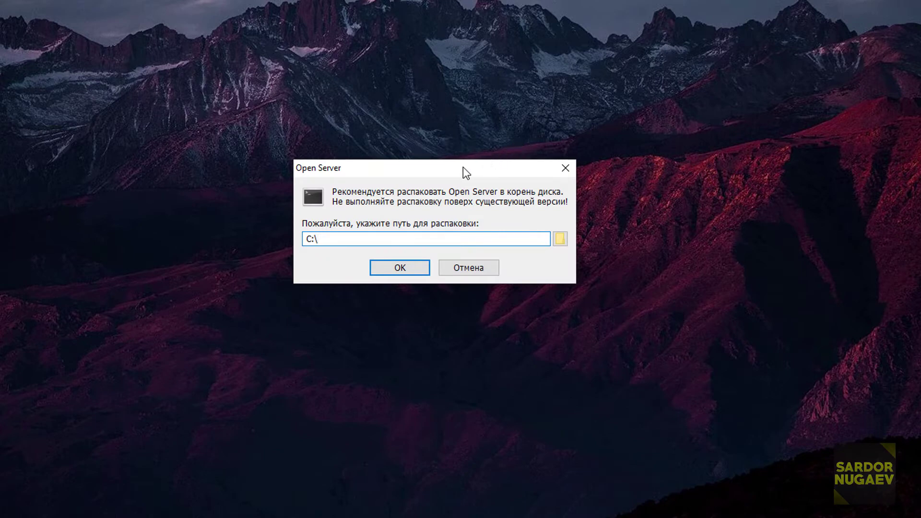
Examine the C:\ unpacking path and the folder browser in the Open Server dialog, and cancel the unpacking
left_click_drag(464, 168, 459, 230)
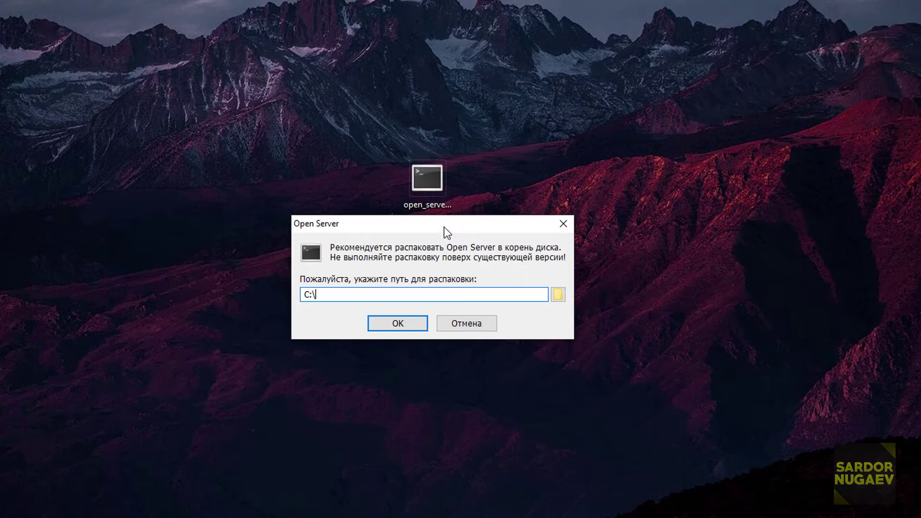
left_click_drag(440, 230, 434, 148)
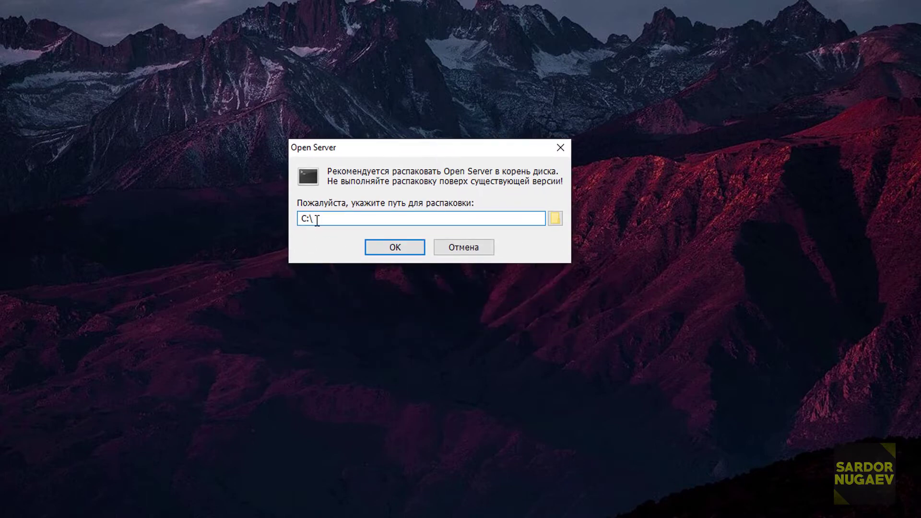
left_click_drag(352, 218, 300, 220)
left_click(330, 218)
left_click(555, 218)
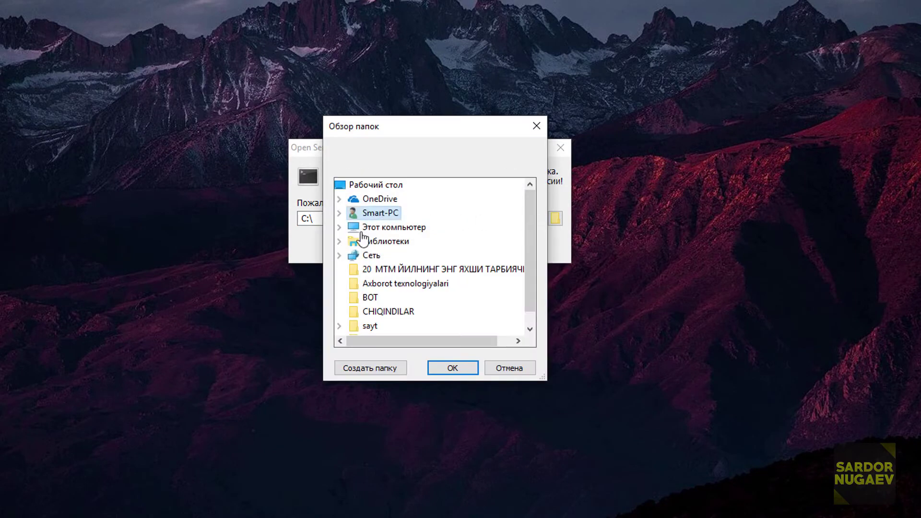
left_click_drag(365, 270, 484, 312)
left_click(511, 368)
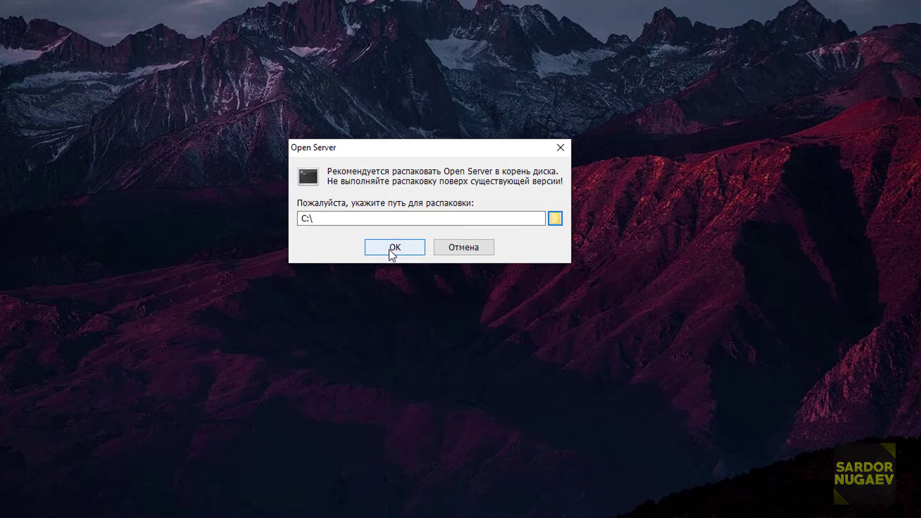
left_click(469, 250)
left_click(429, 250)
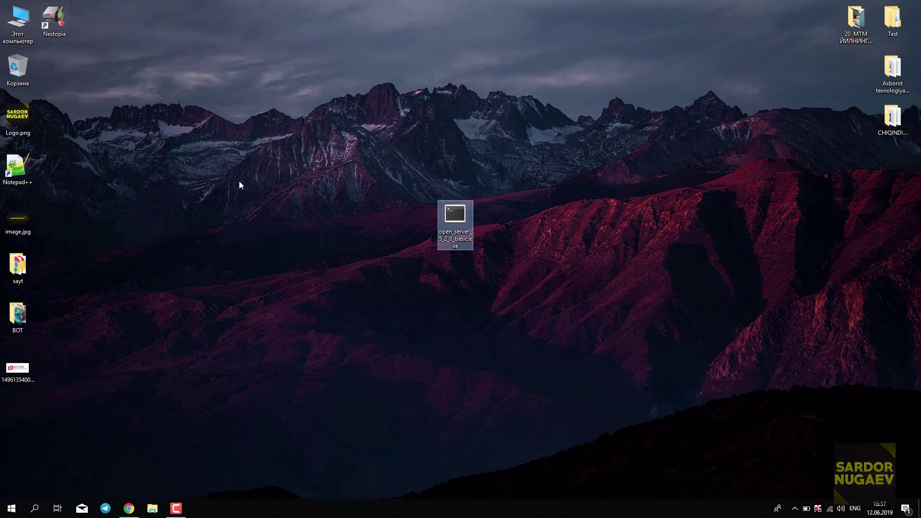
left_click(239, 183)
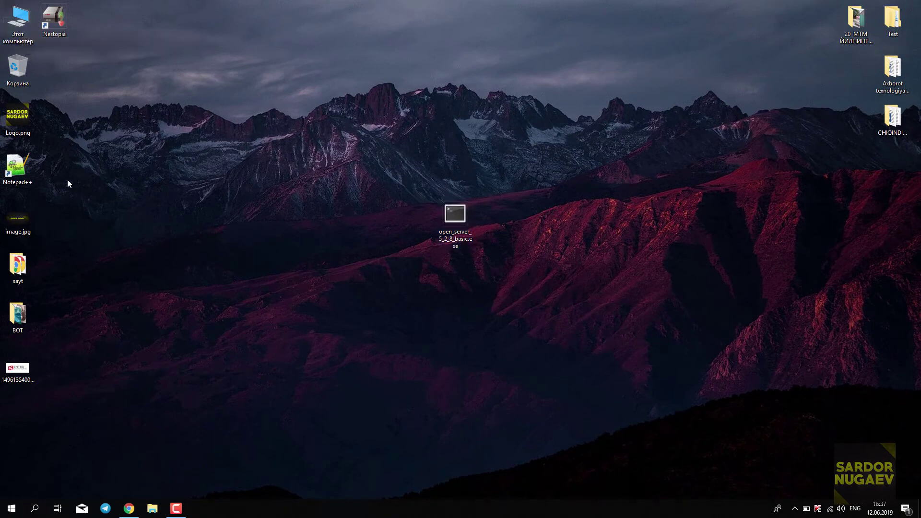
left_click(11, 508)
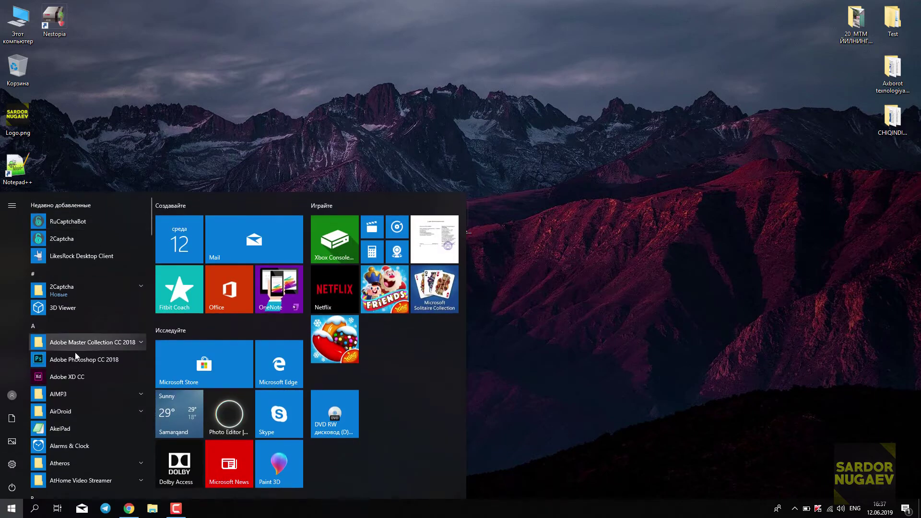
left_click(128, 62)
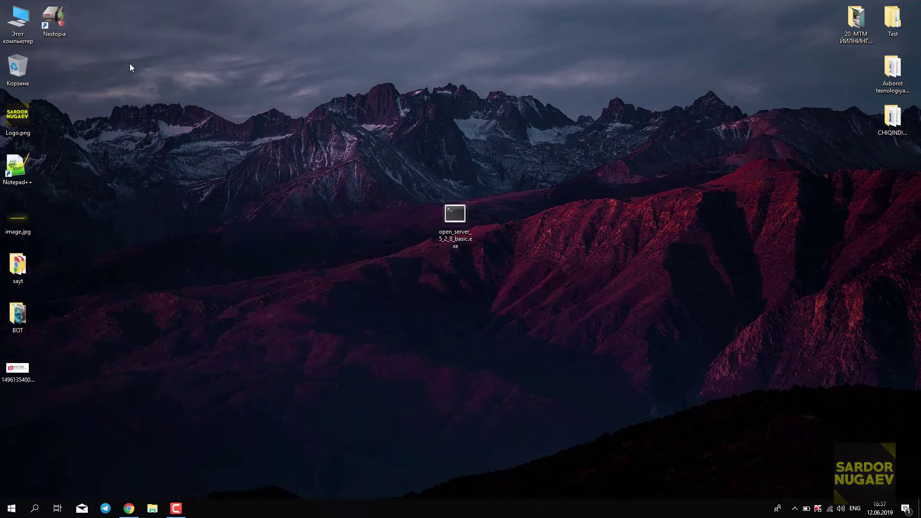
Open the OSPanel folder on the System (C:) drive
left_click(18, 32)
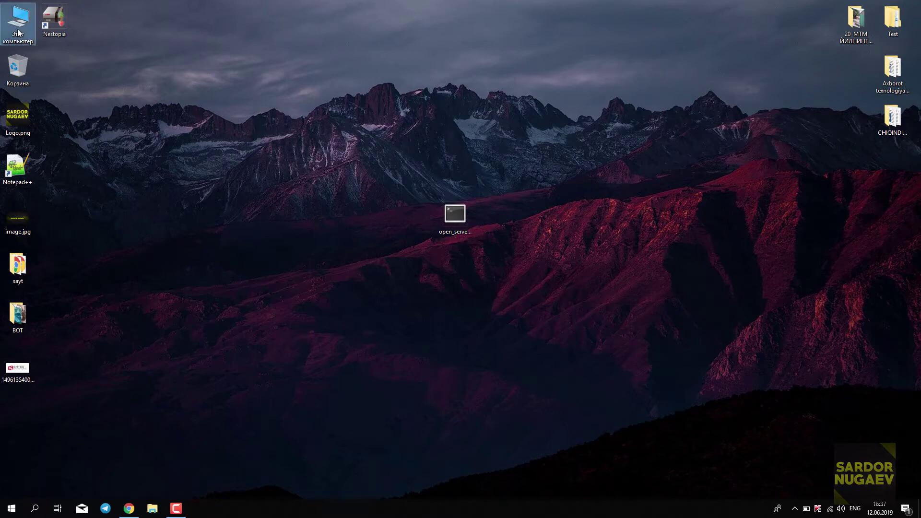
double_click(18, 32)
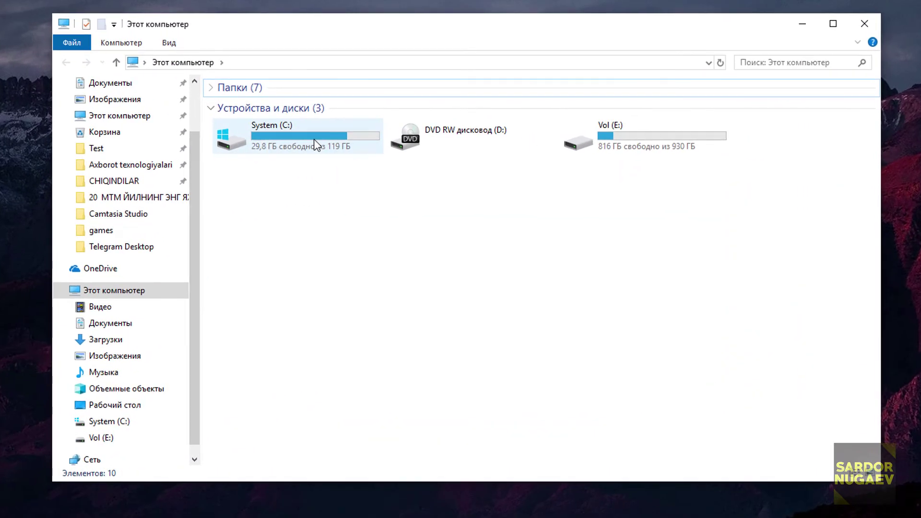
left_click(336, 149)
double_click(314, 139)
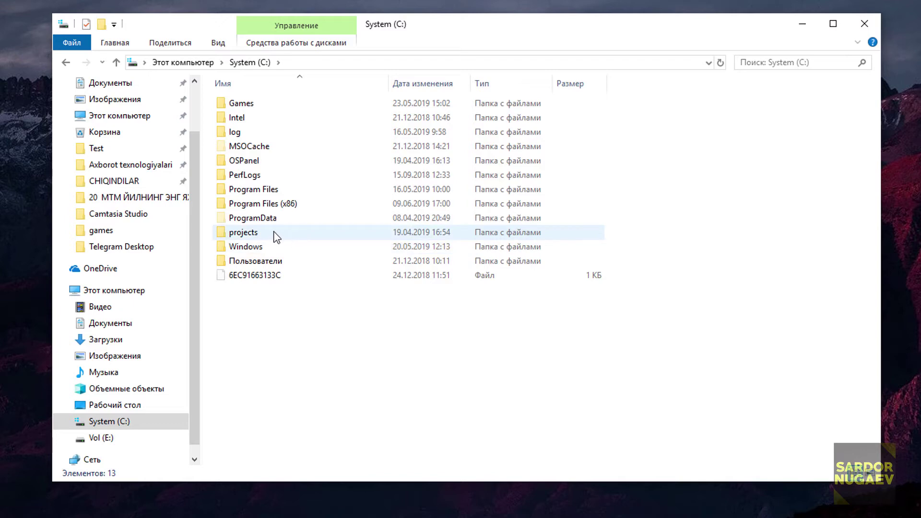
double_click(250, 163)
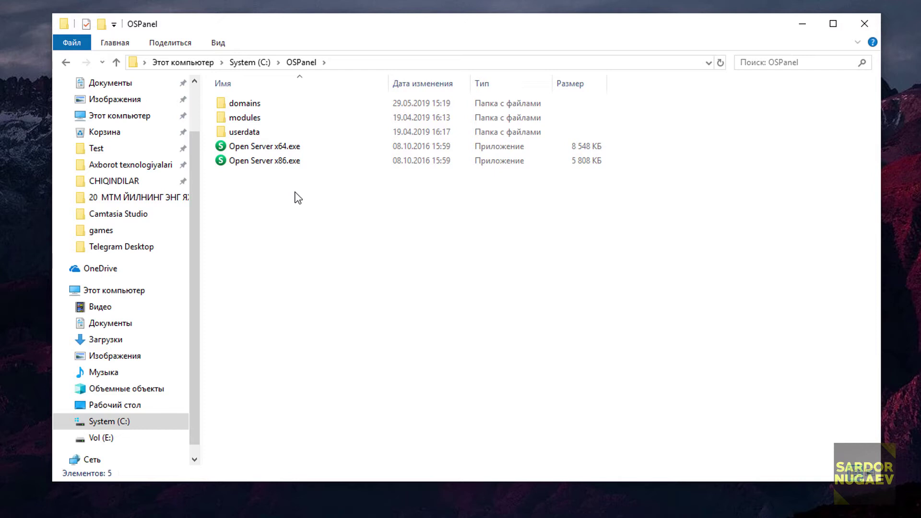
Run Open Server x64.exe as administrator and dismiss the new version notice
left_click(281, 151)
right_click(281, 151)
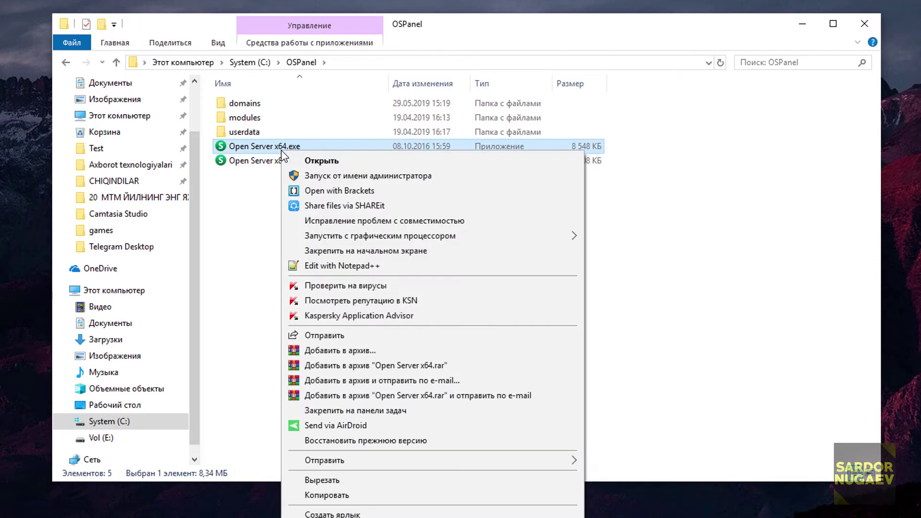
left_click(352, 176)
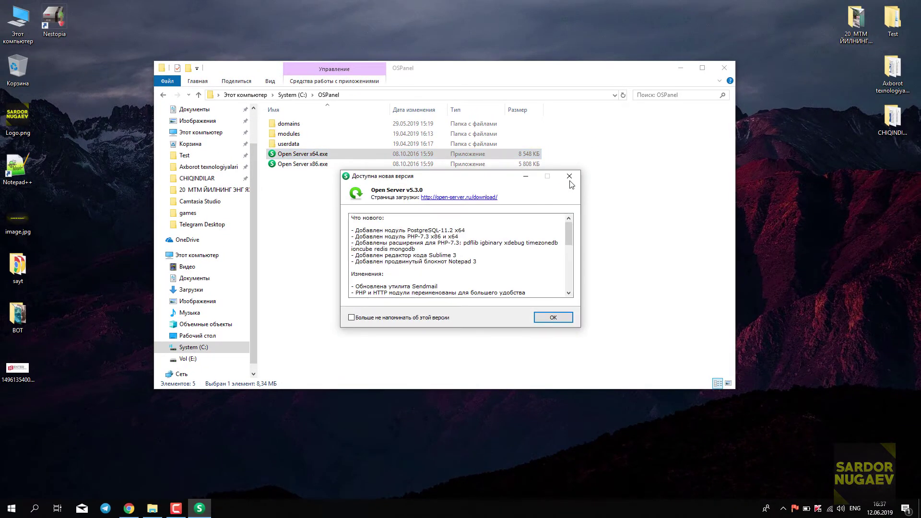
left_click(558, 317)
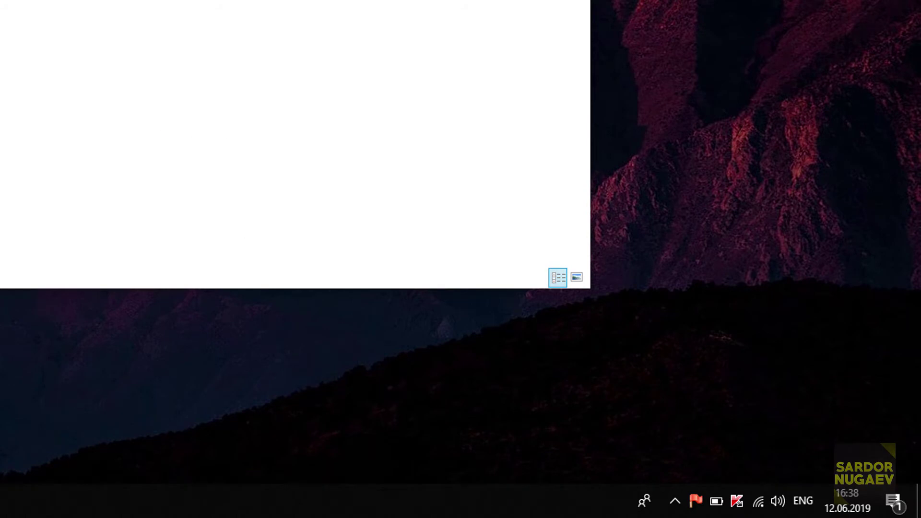
Open the Open Server settings and examine the general options and the server options such as IP address and ports
left_click(696, 502)
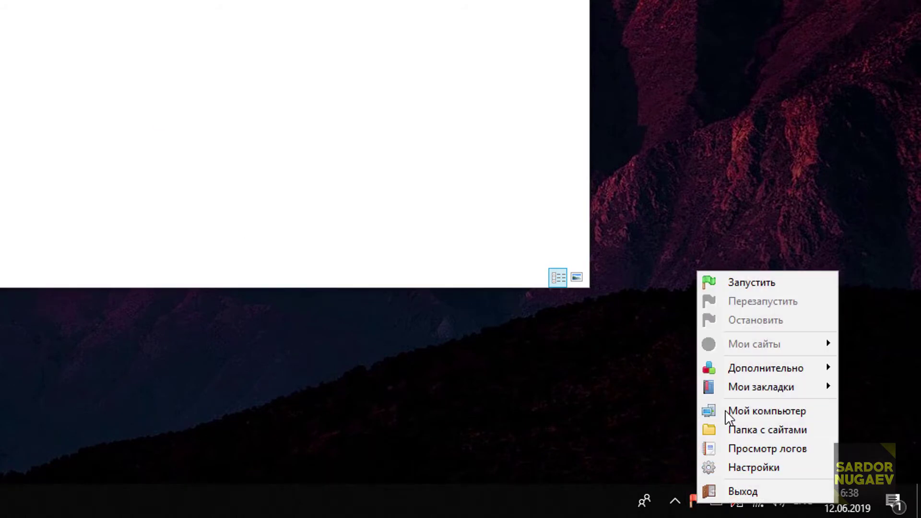
left_click(618, 406)
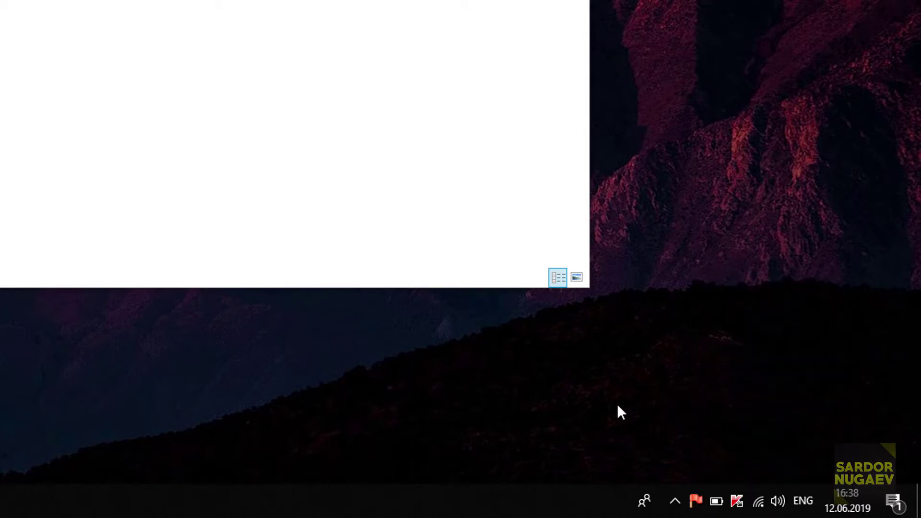
left_click(696, 502)
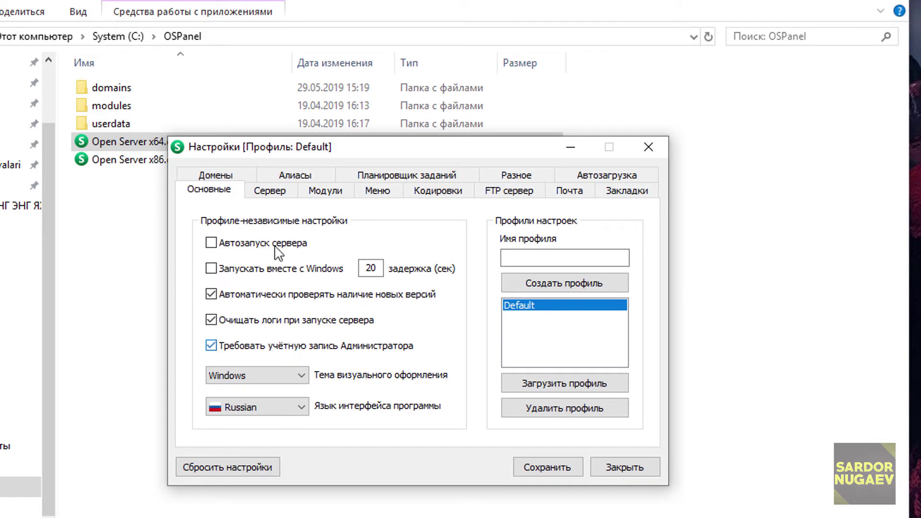
left_click(273, 197)
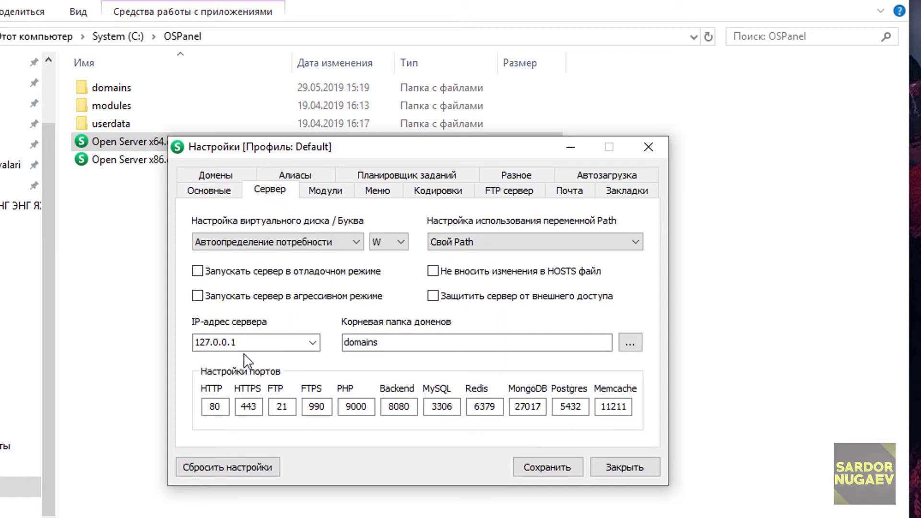
left_click(200, 296)
Set the HTTP module to Apache-PHP-7.2-x64 in the module settings
left_click(326, 190)
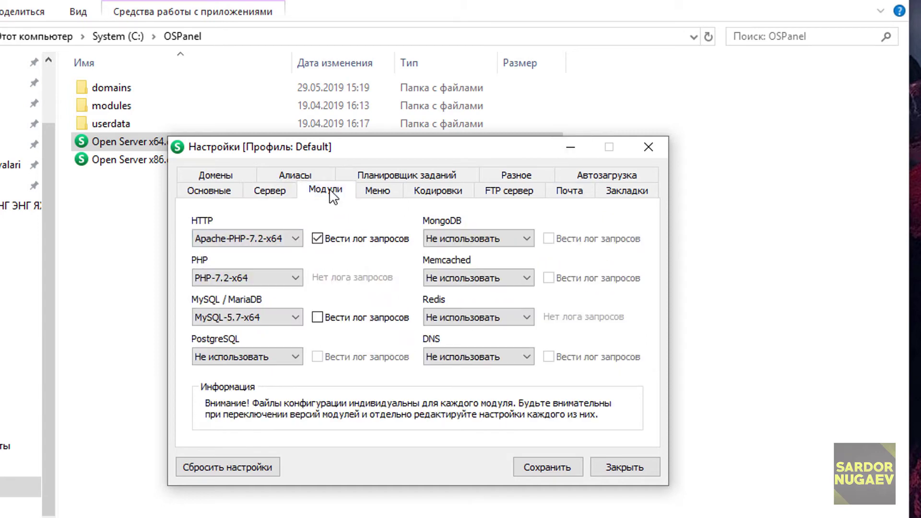
left_click(284, 242)
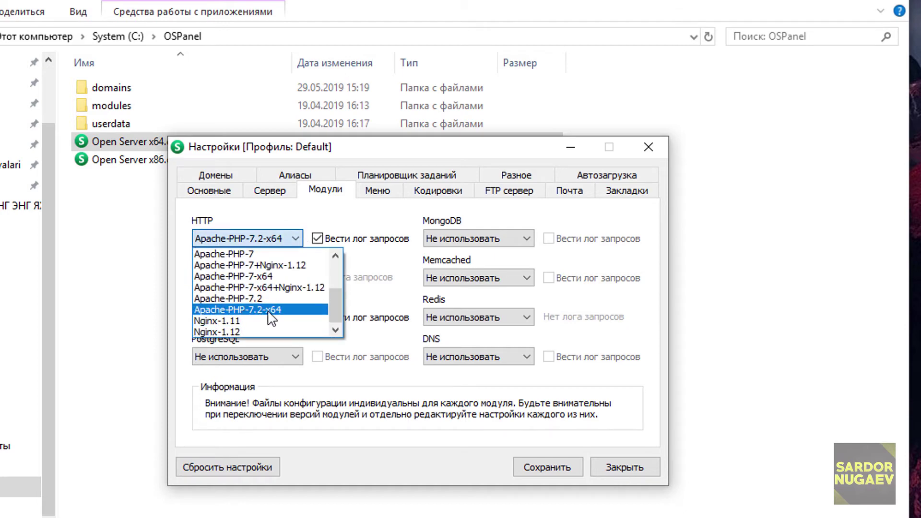
left_click(282, 310)
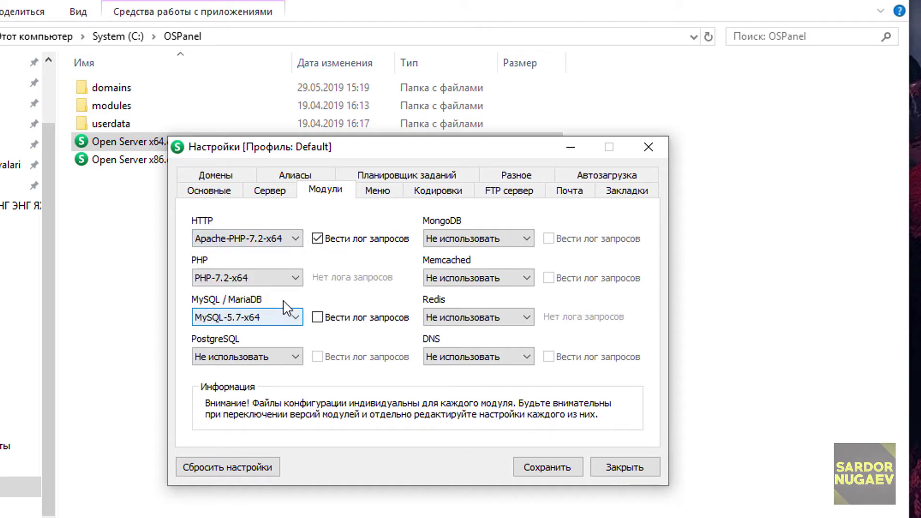
left_click(296, 240)
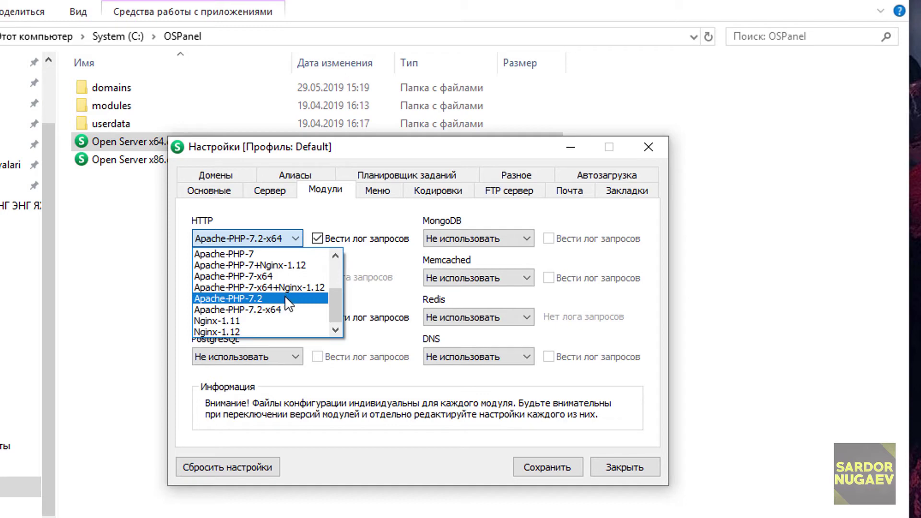
left_click(280, 310)
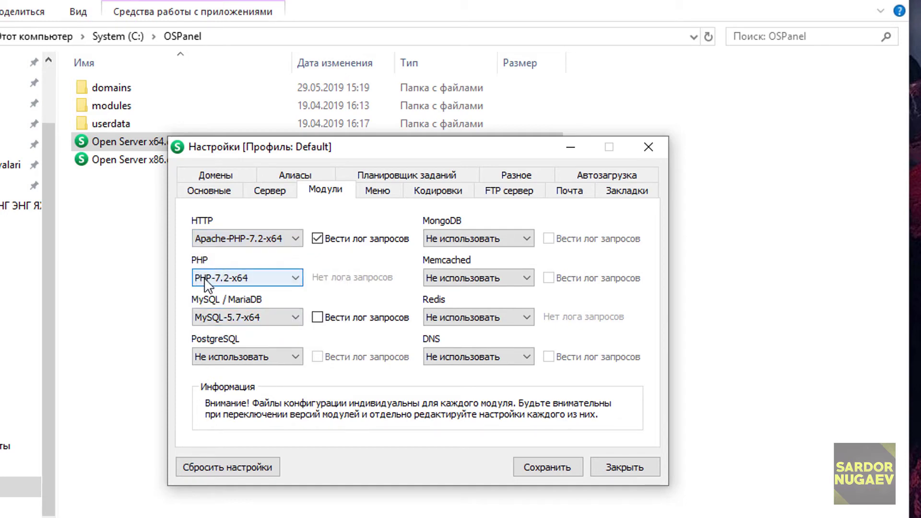
Choose PHP-7.2-x64 for PHP and MySQL-5.7-x64 for MySQL / MariaDB, and save the settings
left_click(231, 282)
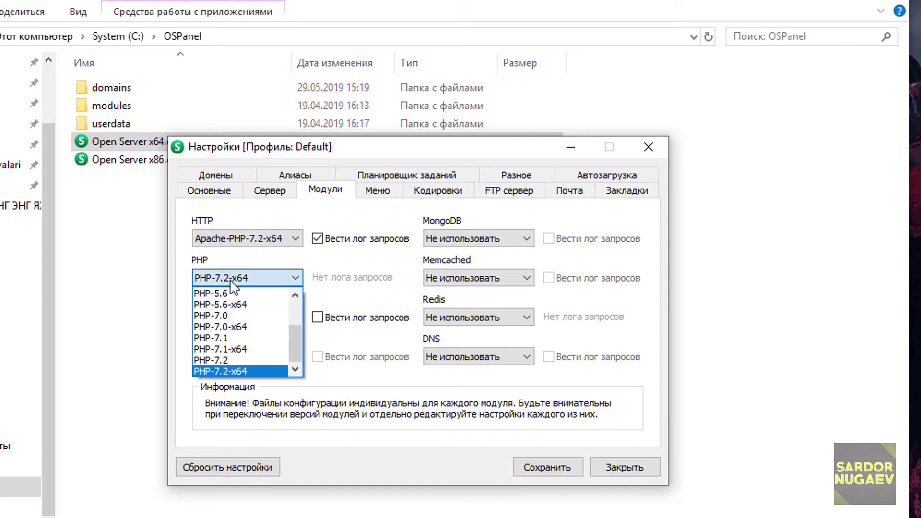
left_click(251, 370)
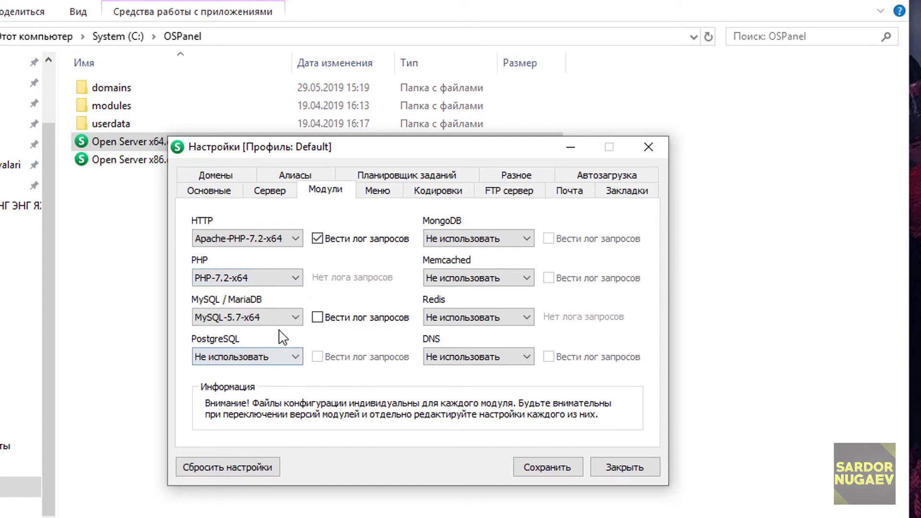
left_click(240, 323)
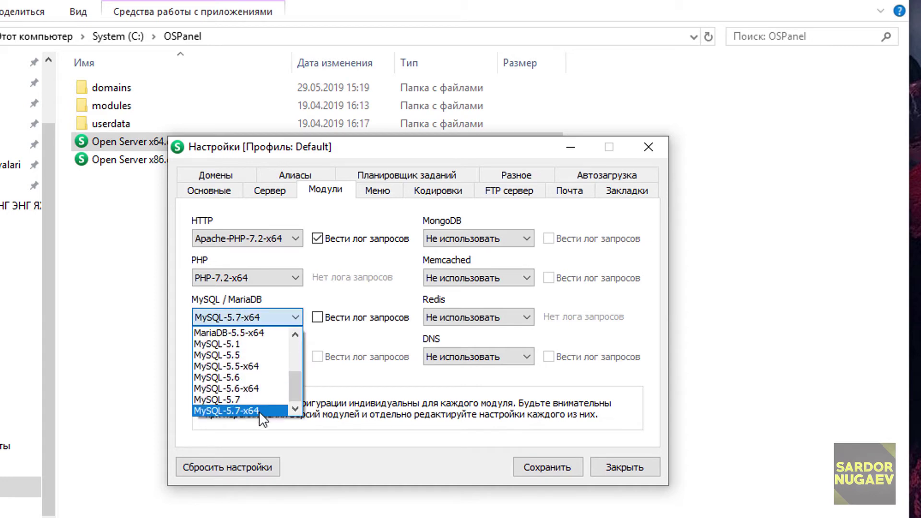
left_click(259, 412)
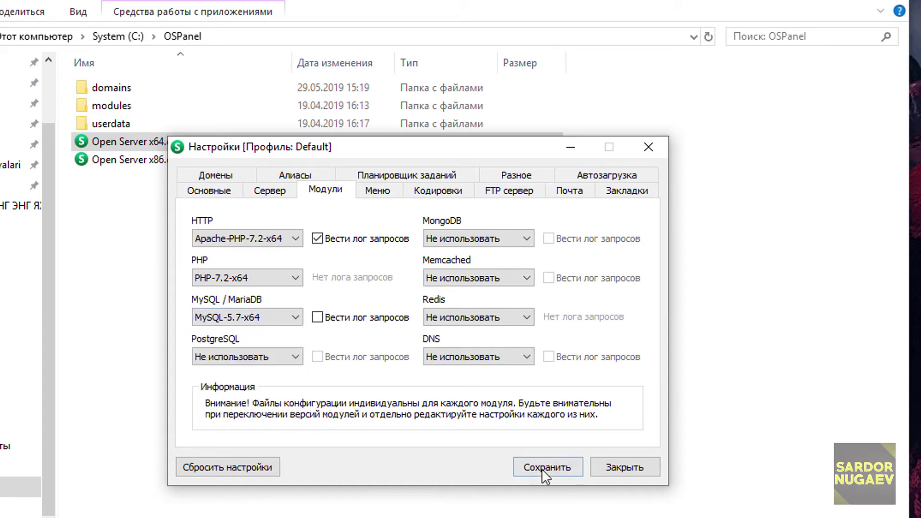
left_click(554, 468)
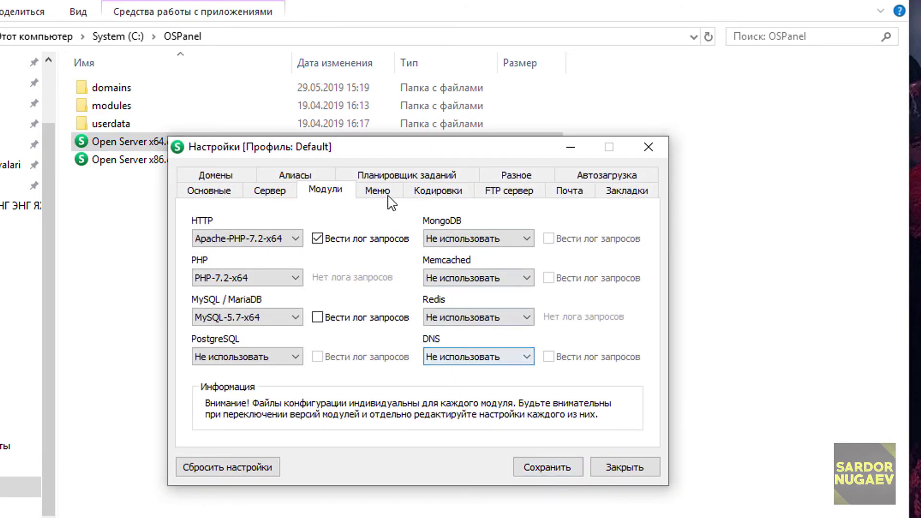
Examine the menu, encoding, FTP server, mail, bookmark, autostart, alias and domain settings, and close the settings window
left_click(386, 201)
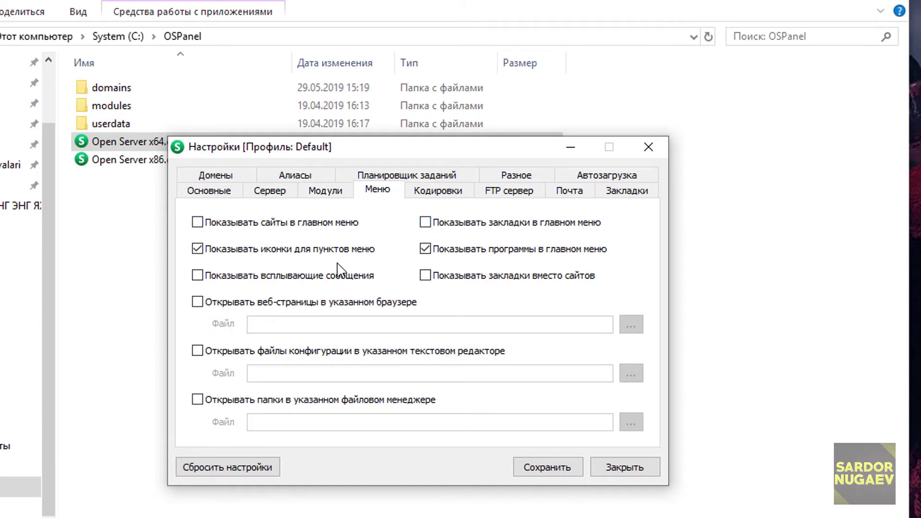
left_click(444, 195)
left_click(512, 195)
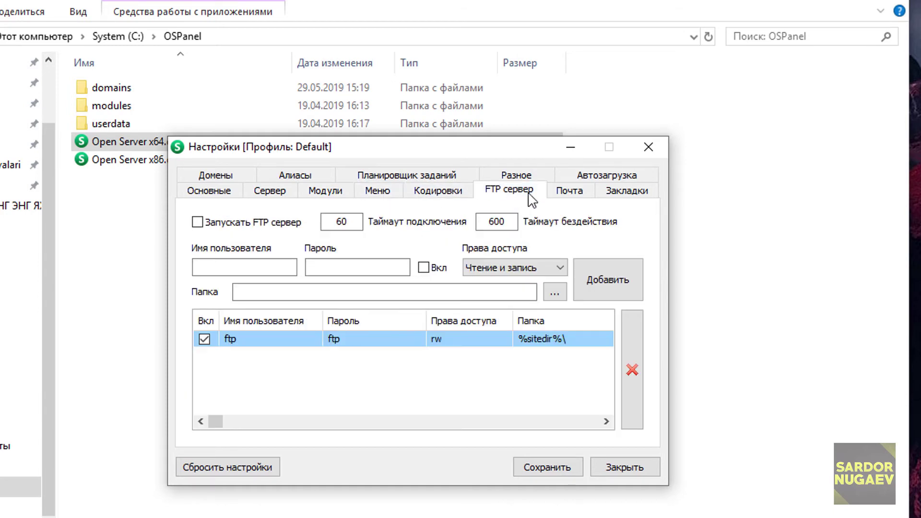
left_click(573, 198)
left_click(637, 199)
left_click(636, 176)
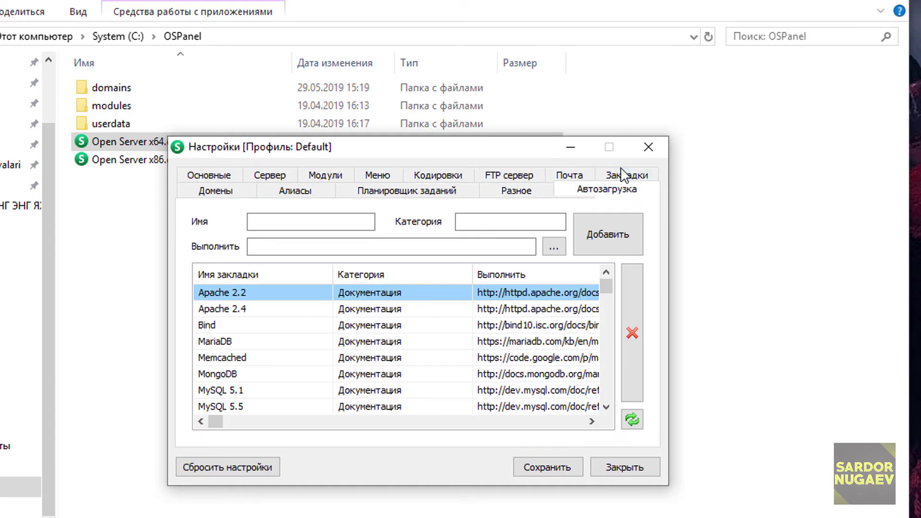
left_click(295, 192)
left_click(210, 194)
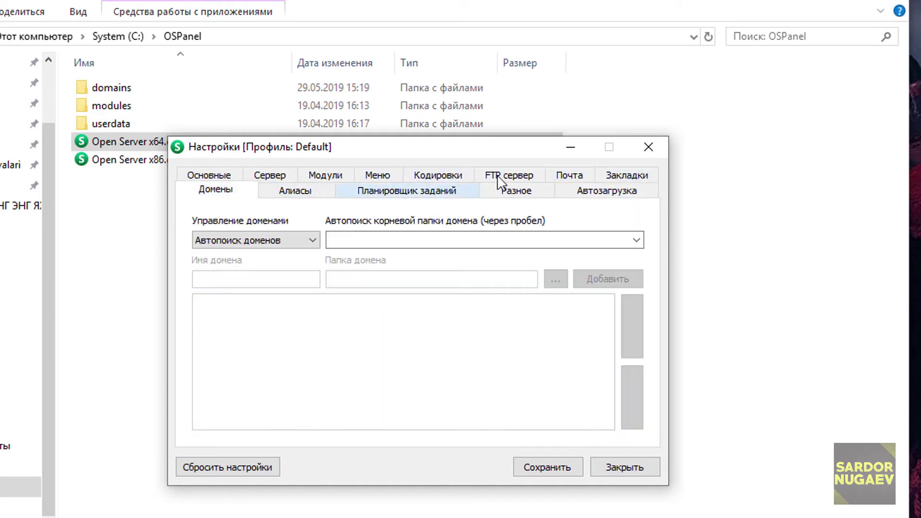
left_click(649, 146)
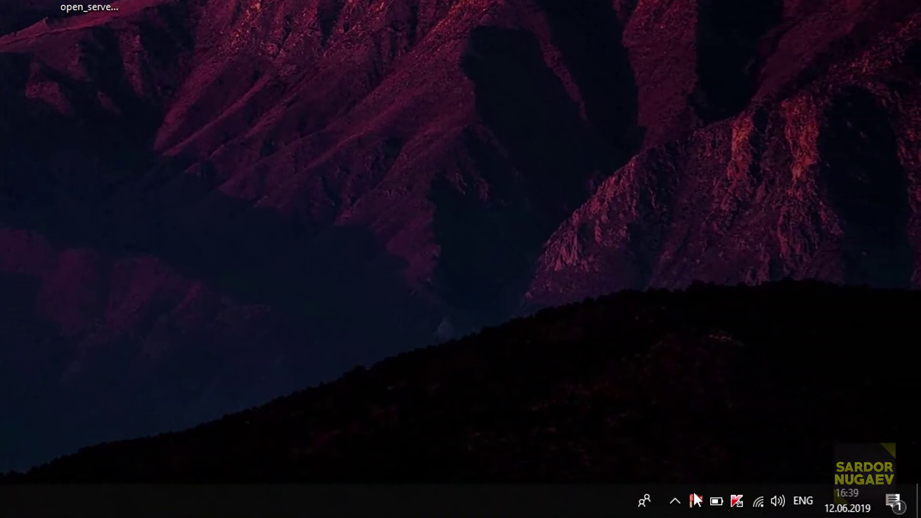
Start the local server and open the localhost site in the browser
left_click(697, 501)
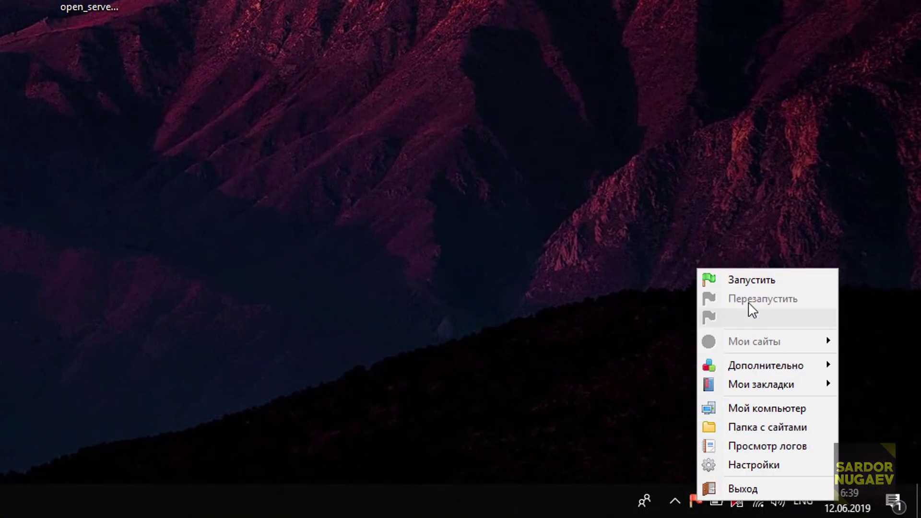
left_click(761, 281)
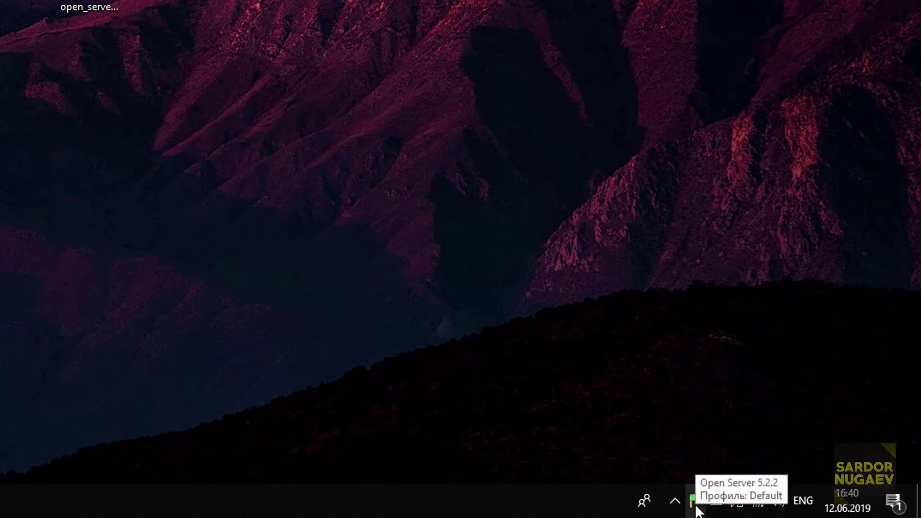
left_click(696, 508)
mouse_move(750, 343)
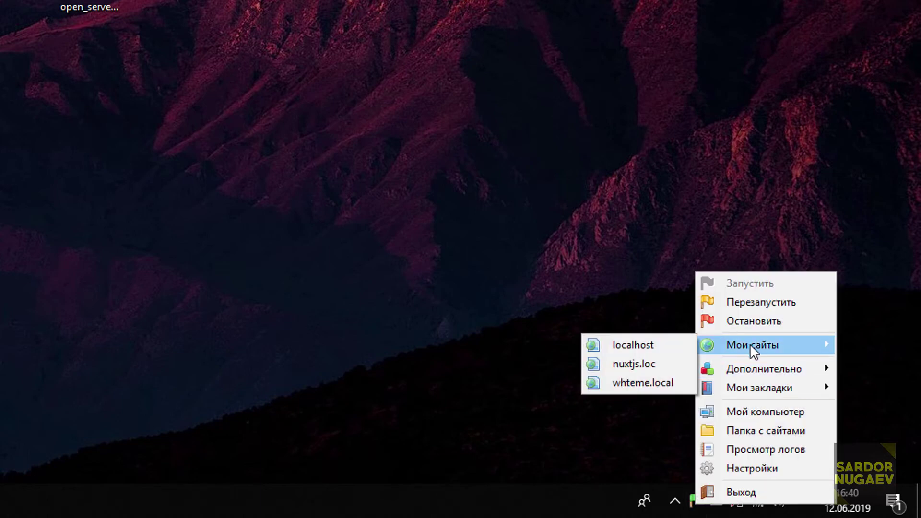
left_click(627, 342)
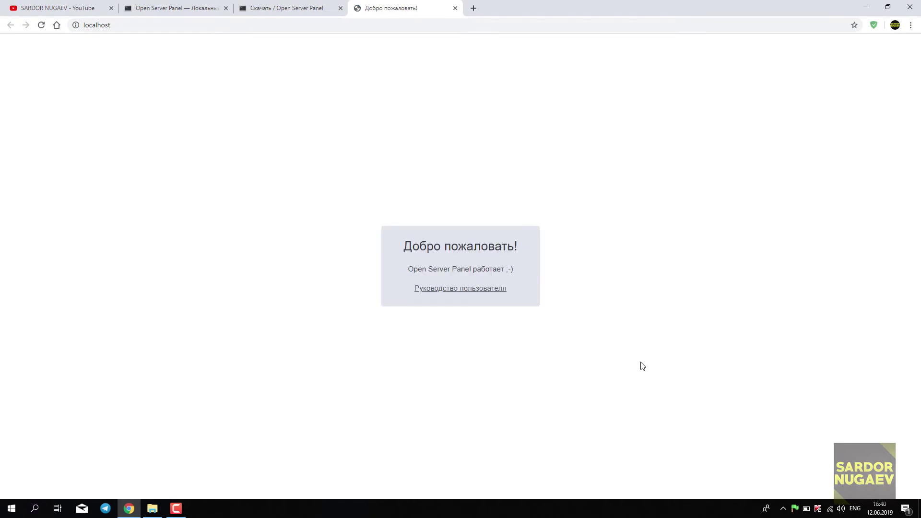
Read the welcome message on the localhost page
left_click_drag(397, 246, 512, 266)
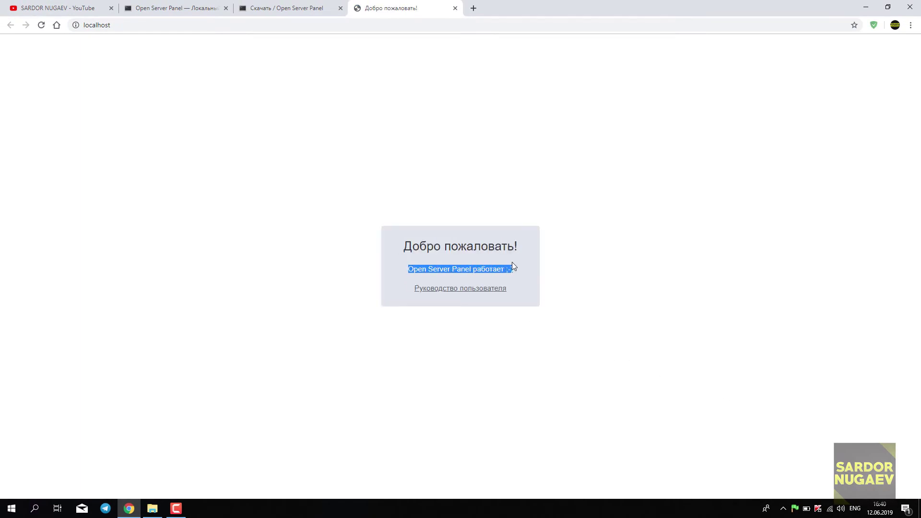
left_click(443, 186)
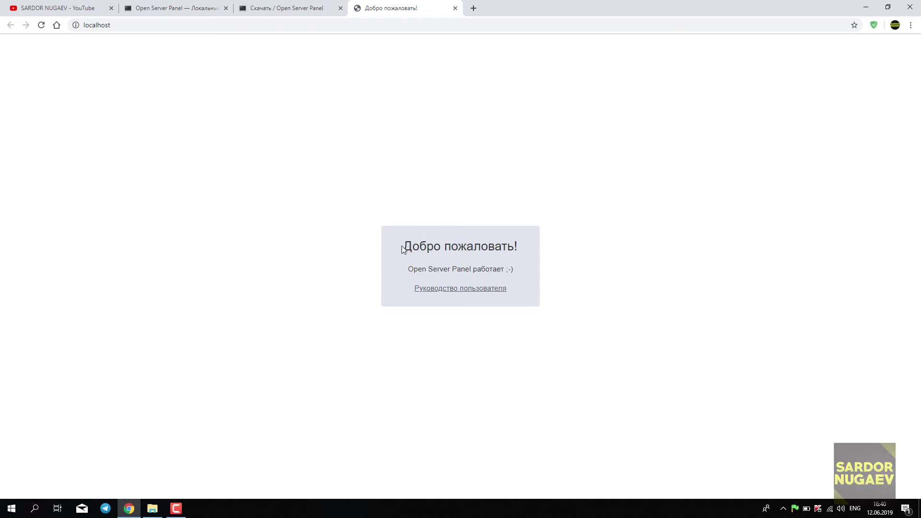
left_click_drag(402, 248, 524, 244)
left_click(519, 230)
Restart the Open Server and open its folder of sites
left_click(795, 508)
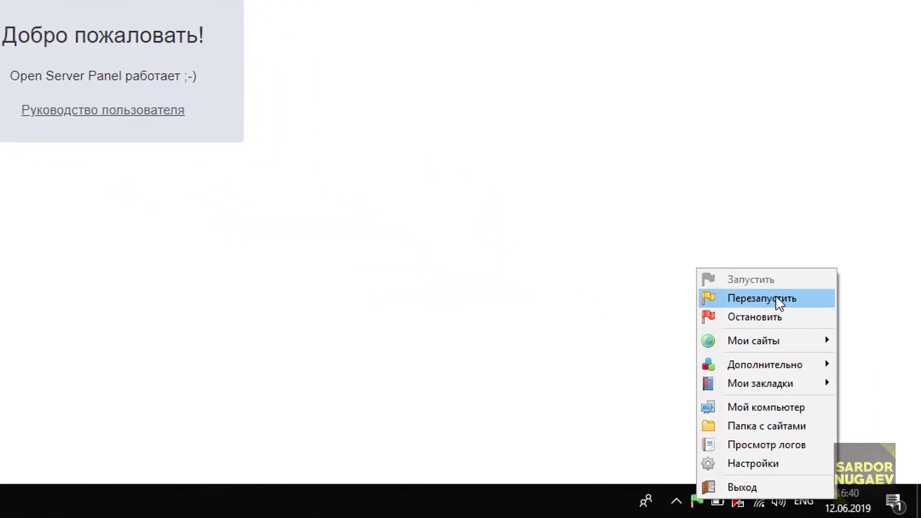
left_click(781, 303)
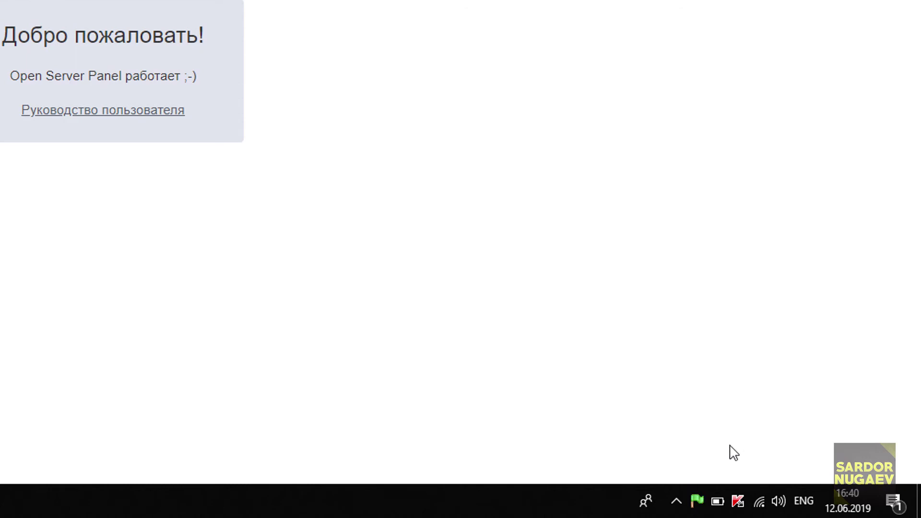
left_click(697, 501)
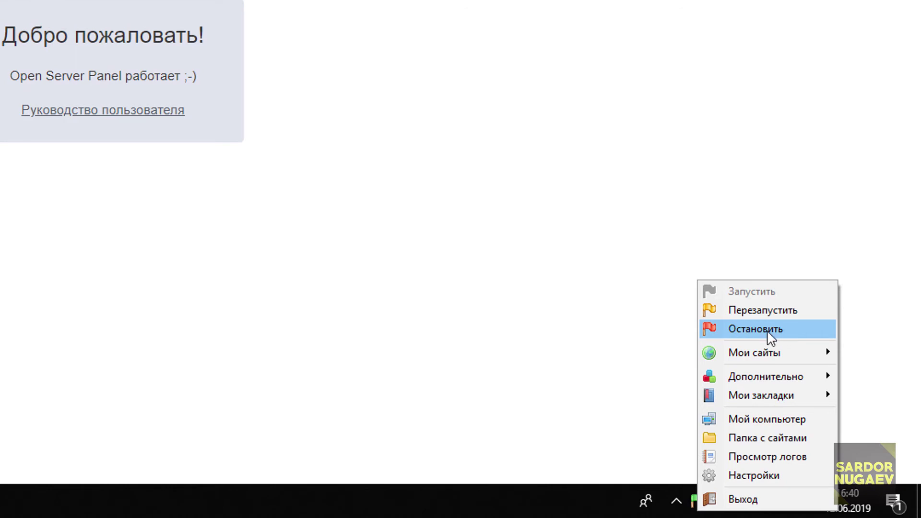
mouse_move(796, 354)
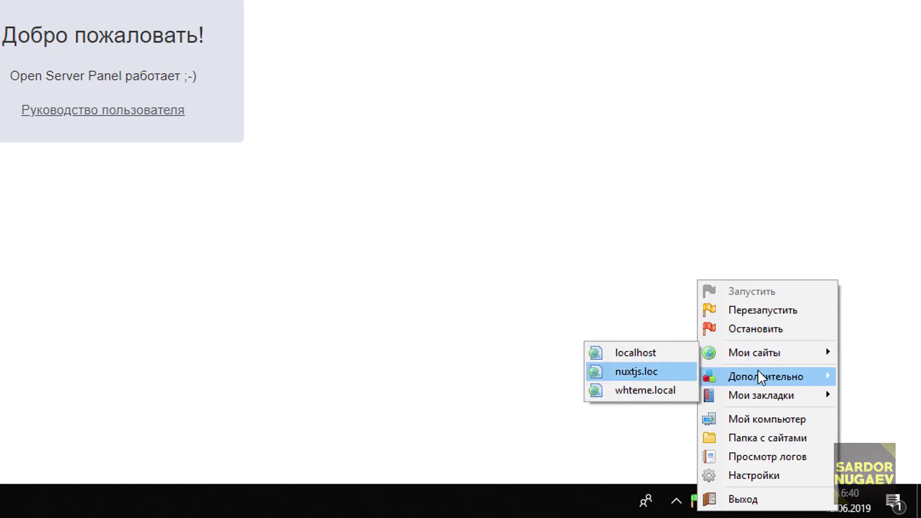
mouse_move(762, 378)
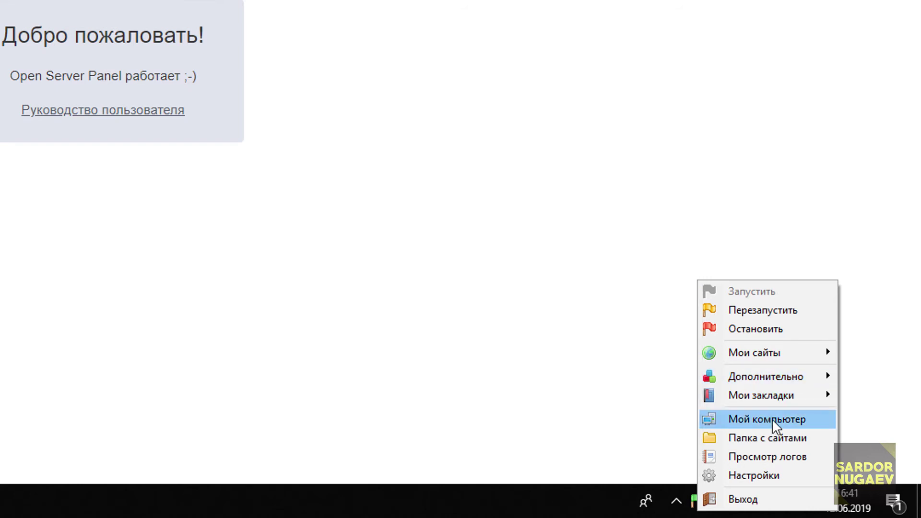
left_click(759, 444)
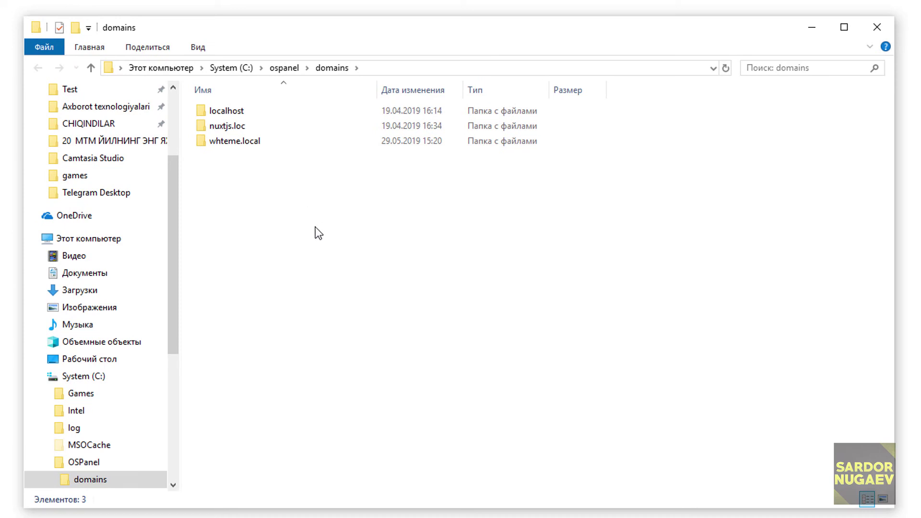
Create a new folder named mysite.loc in the domains folder
right_click(281, 224)
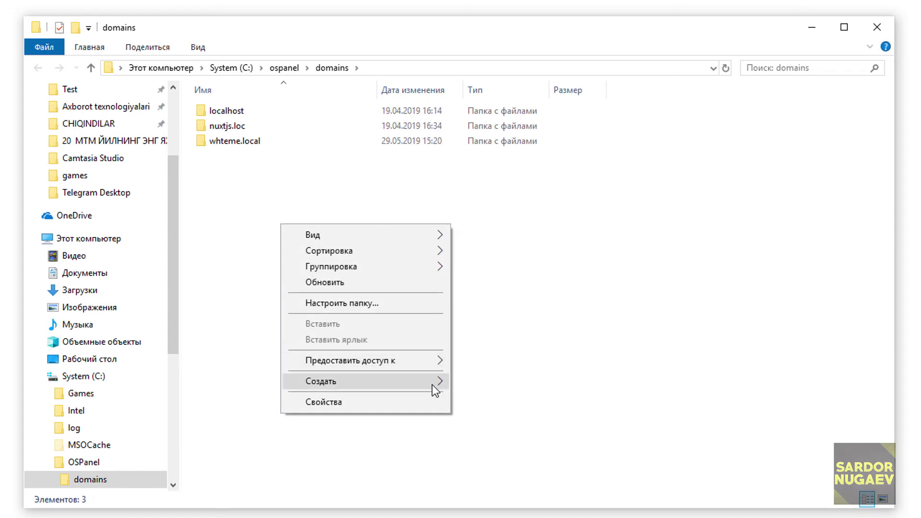
mouse_move(435, 389)
left_click(495, 382)
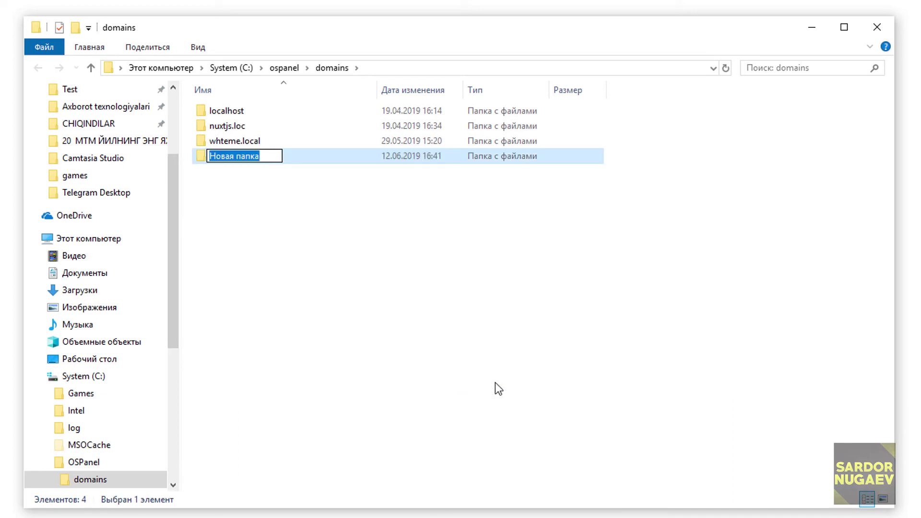
type("mysit")
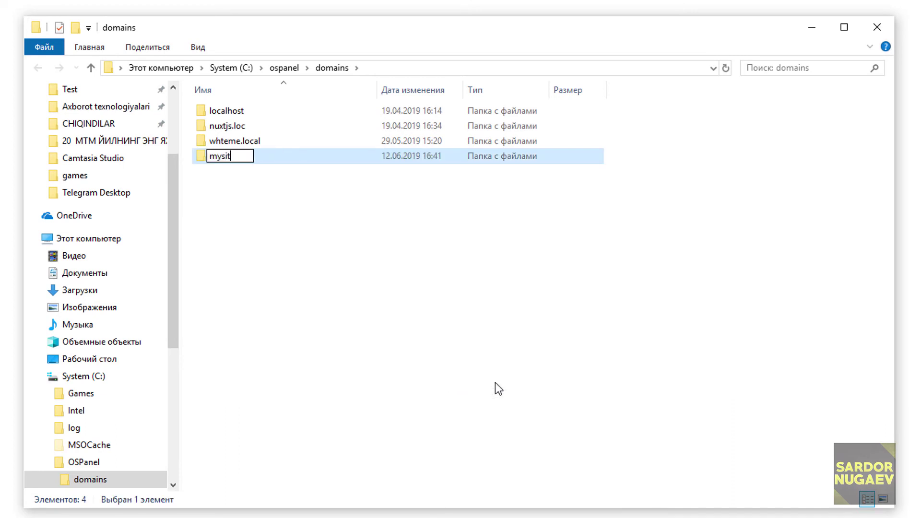
type("e.loc")
key("Return")
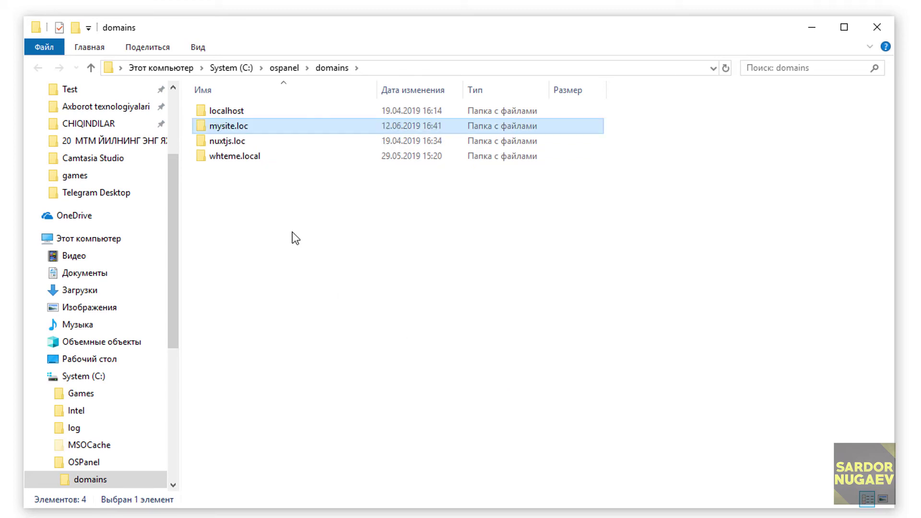
Look inside the new mysite.loc folder and return to the domains folder
double_click(233, 125)
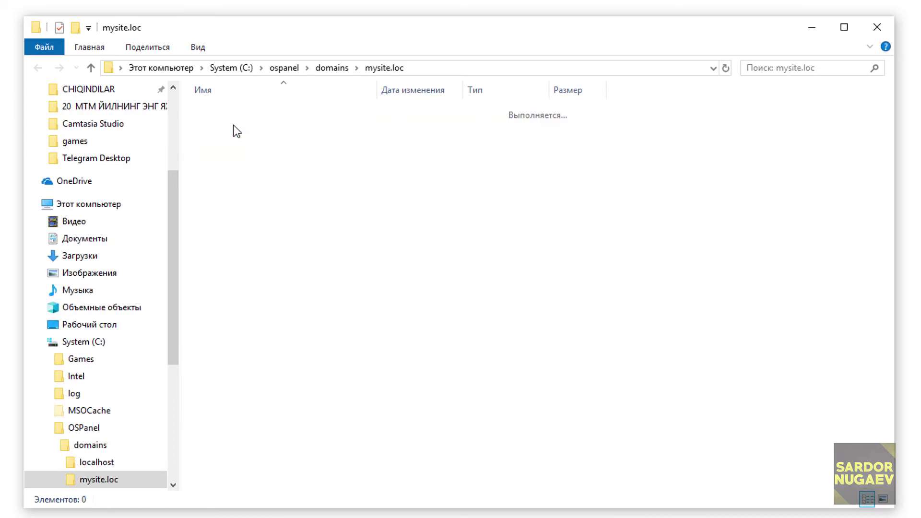
left_click(91, 67)
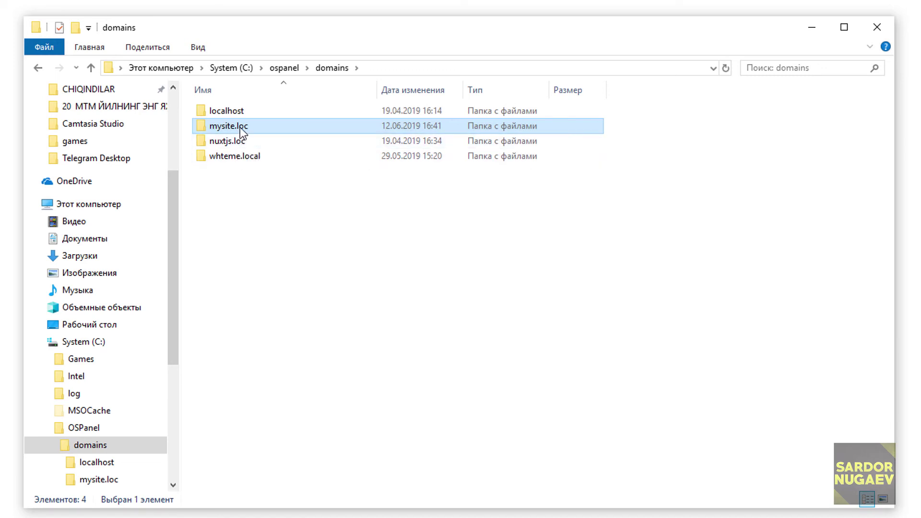
double_click(240, 128)
left_click(91, 67)
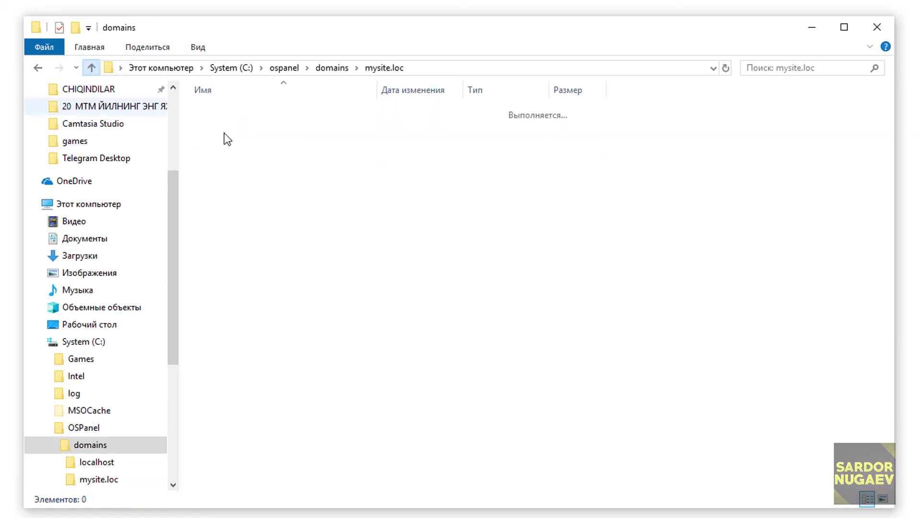
double_click(232, 125)
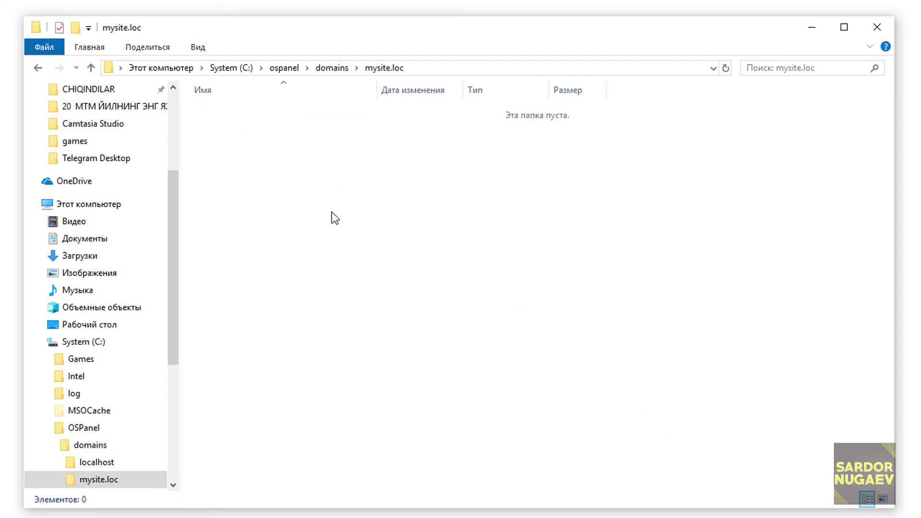
left_click(91, 67)
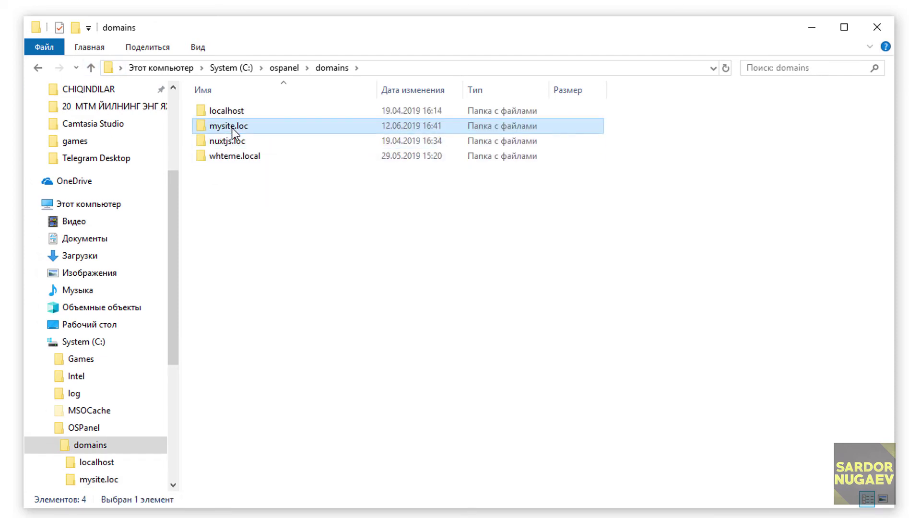
left_click(281, 178)
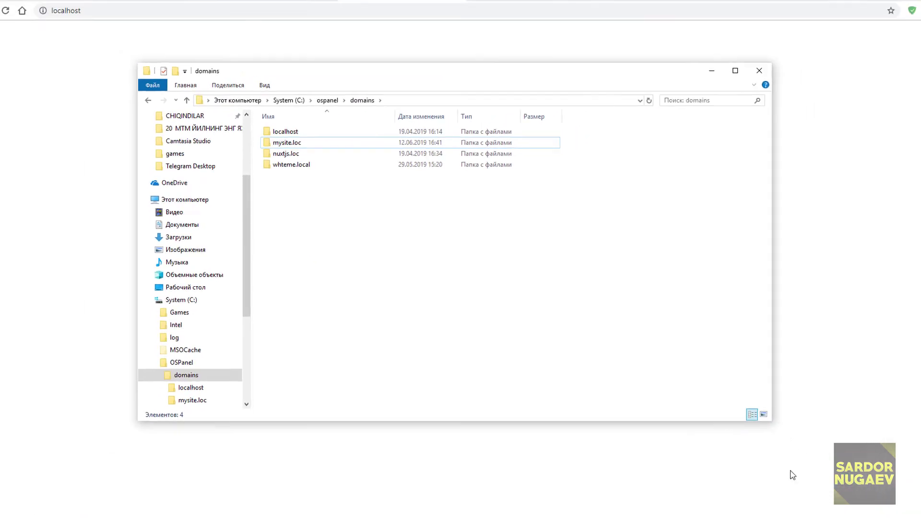
Check Open Server's list of local sites and restart the server
left_click(795, 509)
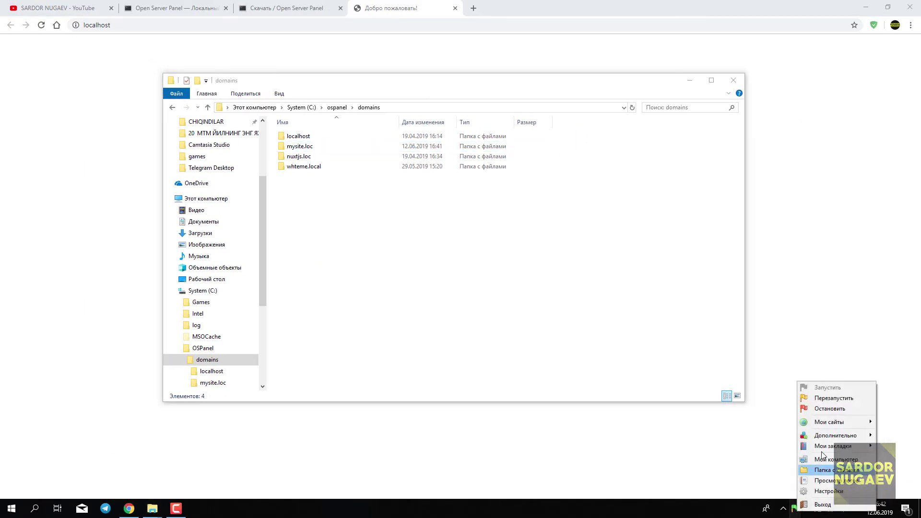
mouse_move(840, 422)
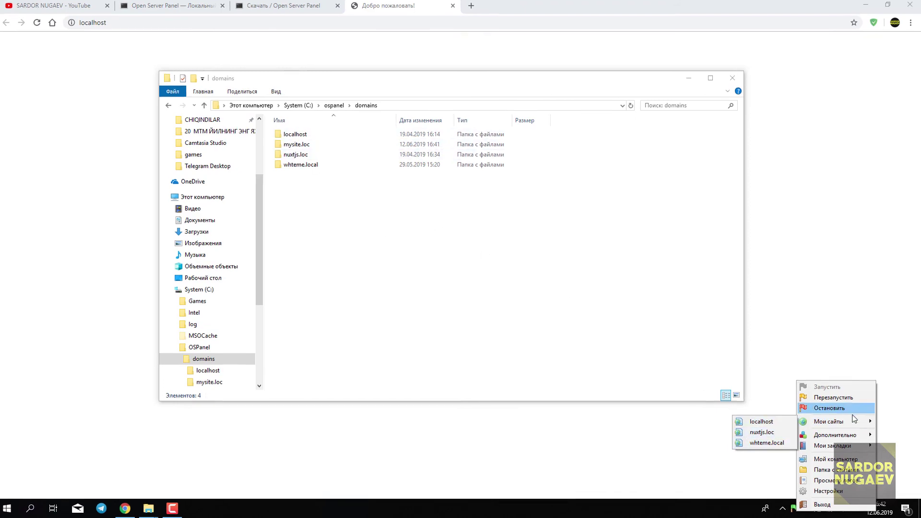
left_click(846, 398)
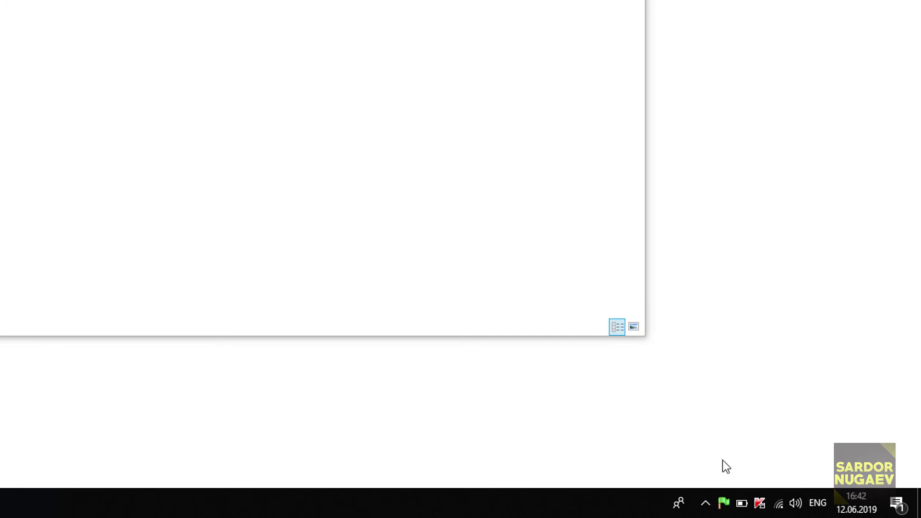
Open the mysite.loc site from Open Server's site list and view its index page in the browser
left_click(725, 511)
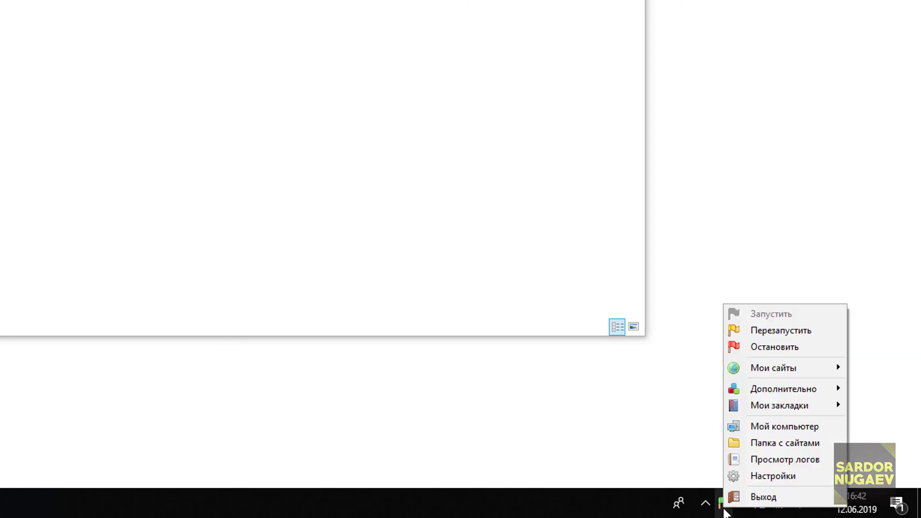
mouse_move(796, 373)
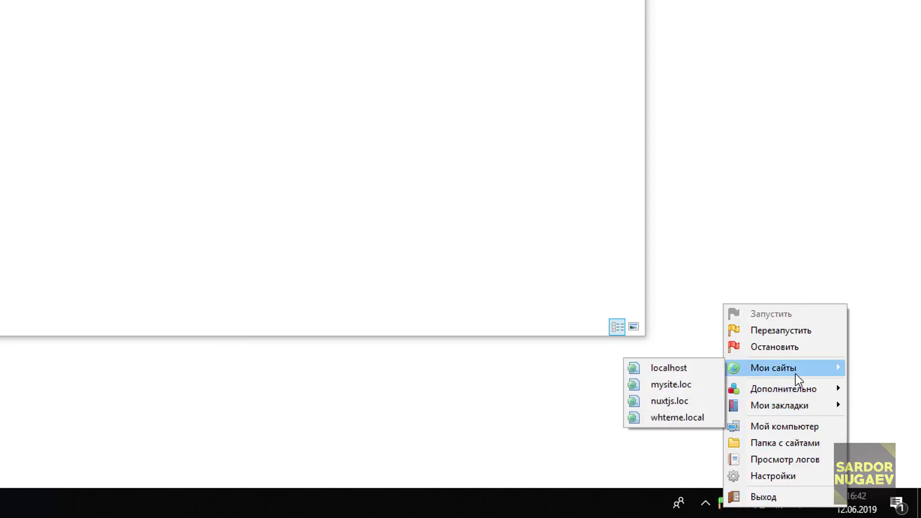
left_click(675, 384)
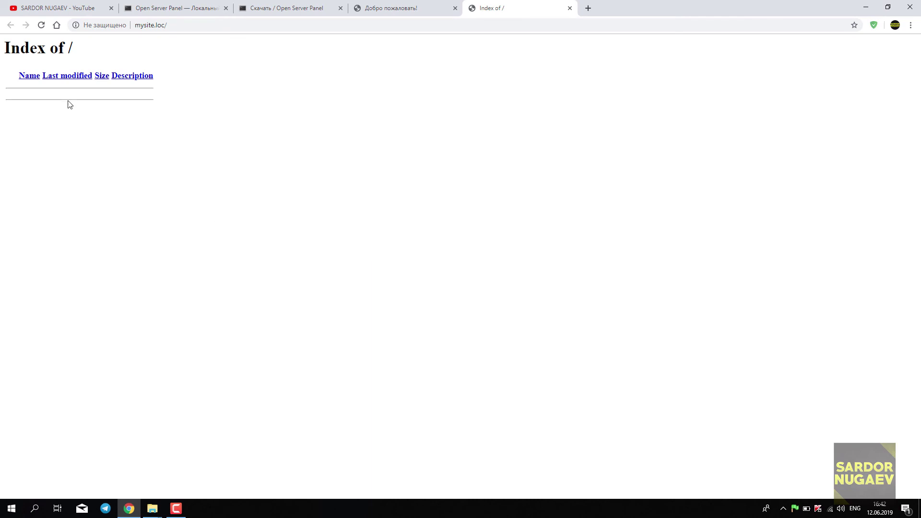
left_click_drag(4, 48, 73, 47)
left_click(25, 50)
Switch to File Explorer and browse from the computer's drives to C:\OSPanel\domains\mysite.loc
left_click(152, 508)
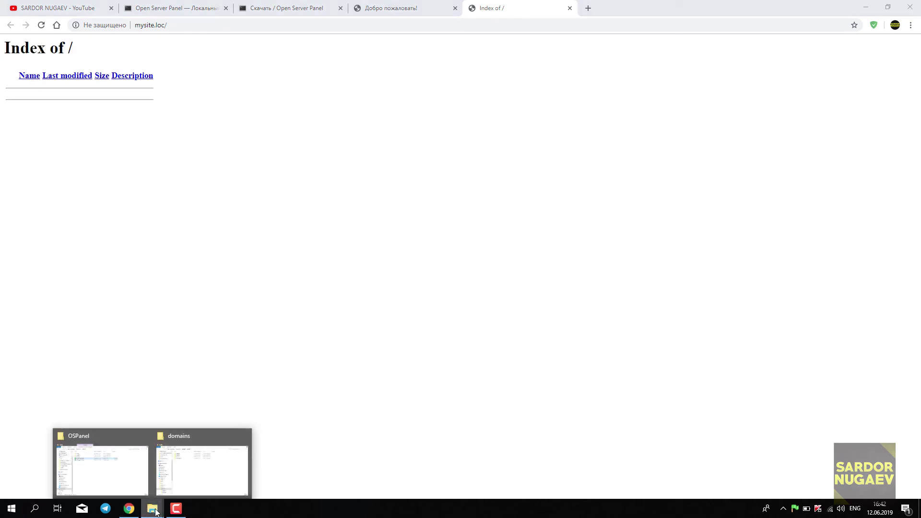
left_click(195, 466)
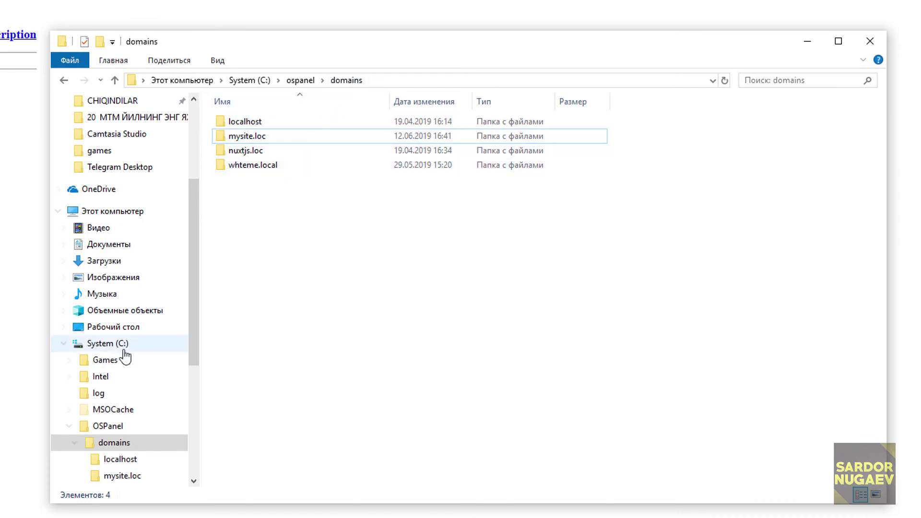
left_click(113, 212)
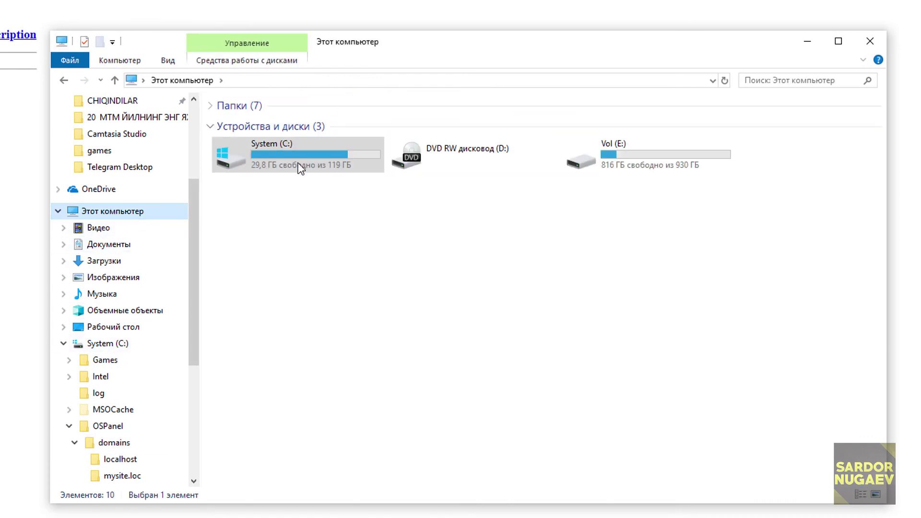
double_click(304, 163)
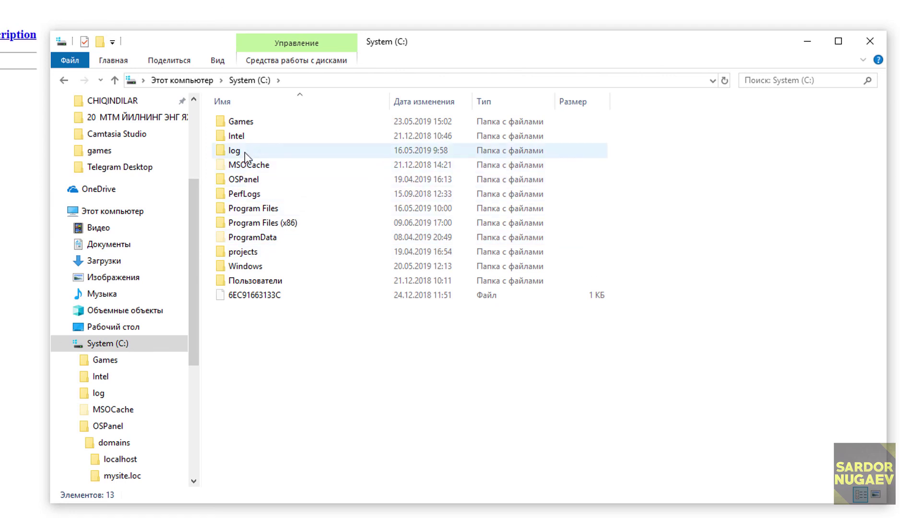
double_click(256, 180)
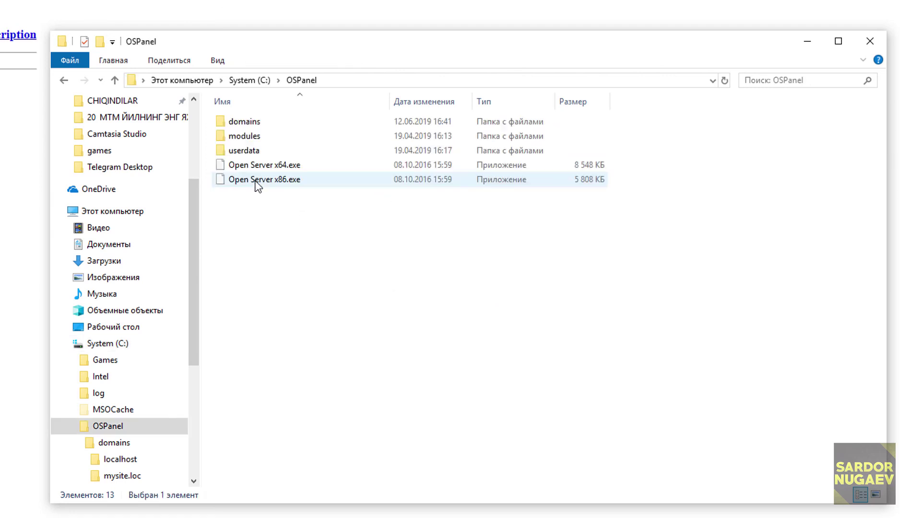
double_click(257, 124)
left_click(259, 138)
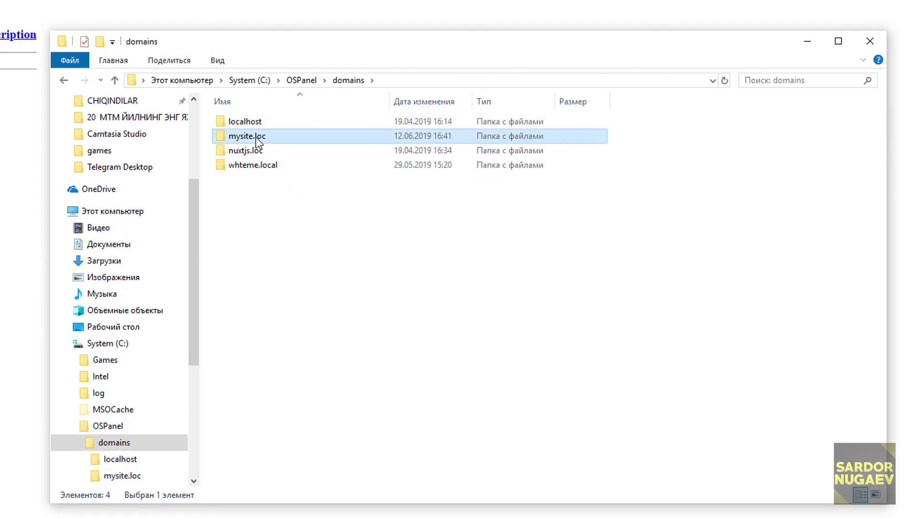
left_click(299, 230)
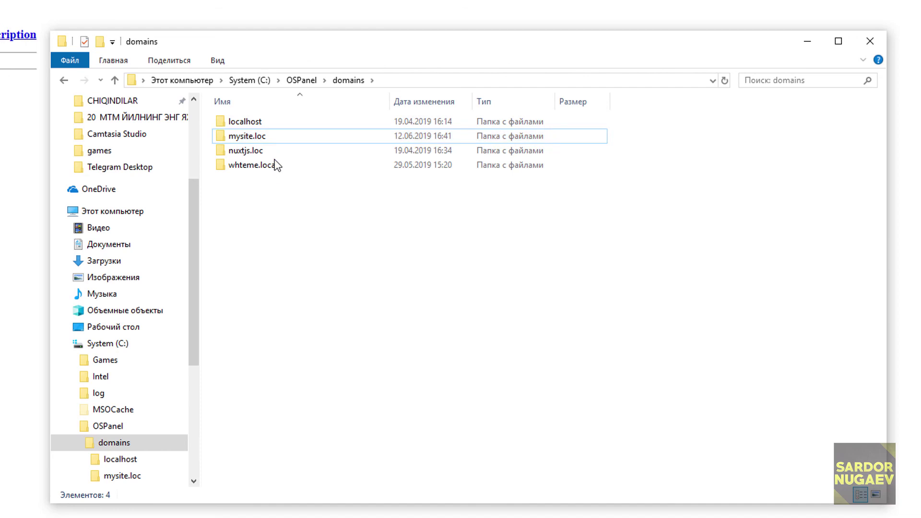
double_click(262, 139)
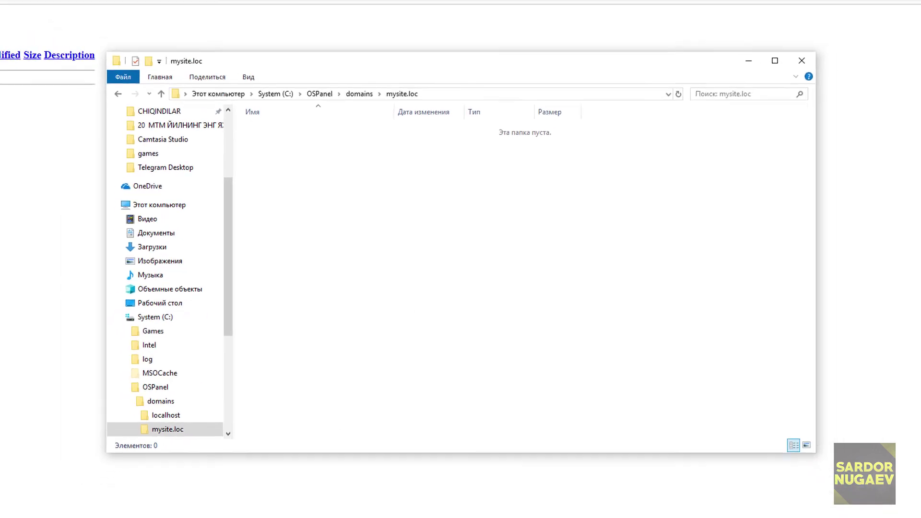
Open phpMyAdmin from Open Server and log in as root with the password field left empty
left_click(795, 509)
mouse_move(839, 430)
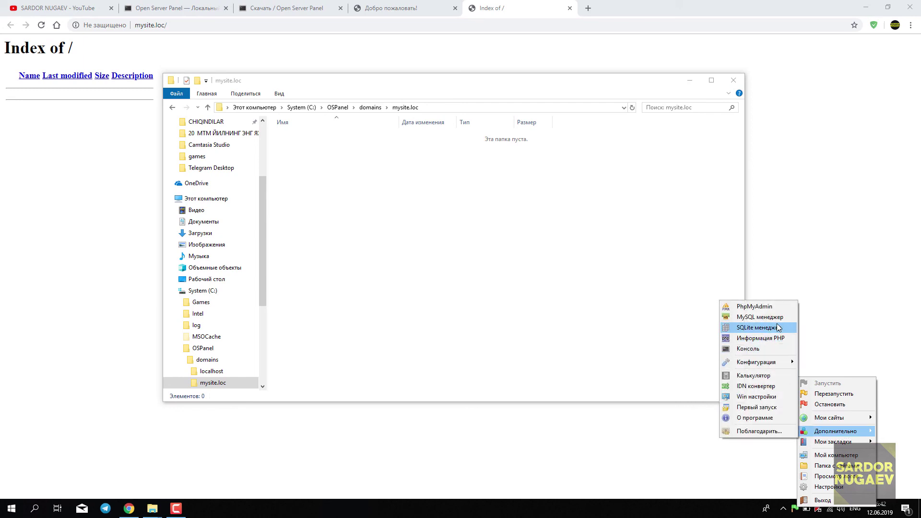
left_click(776, 307)
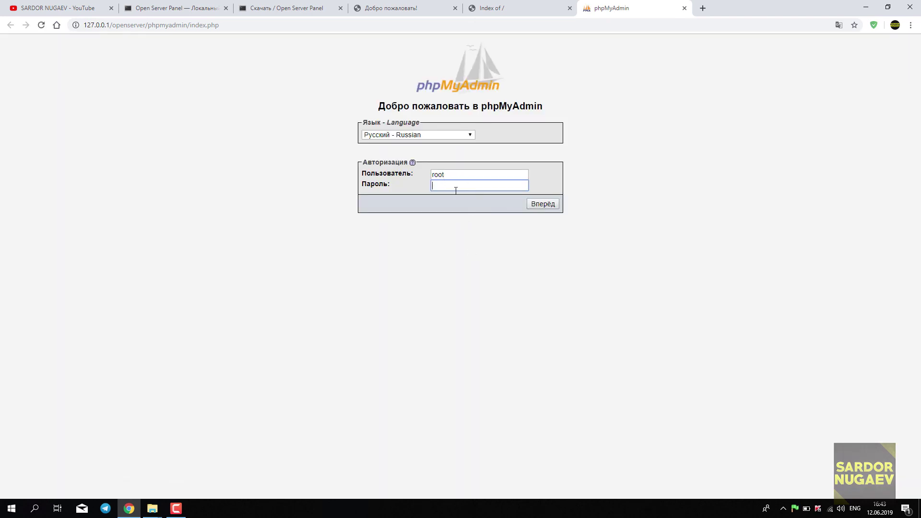
left_click(455, 174)
left_click(454, 185)
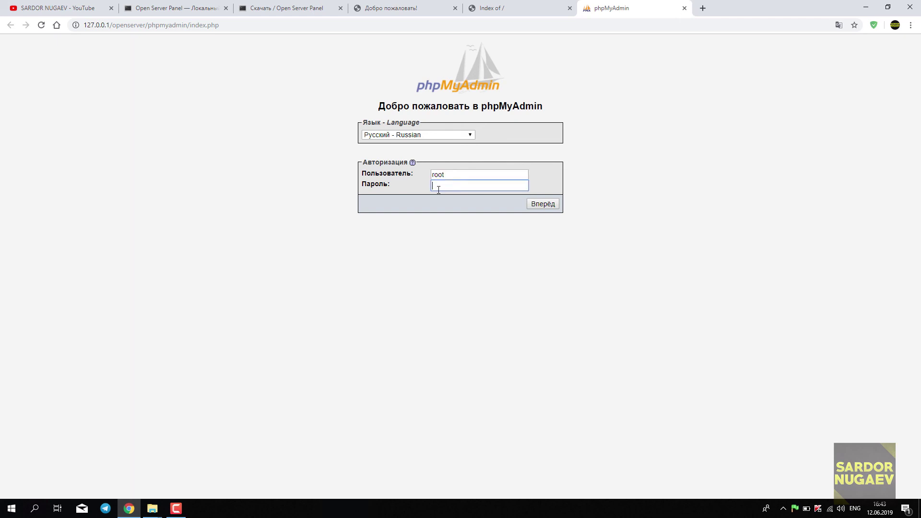
left_click(547, 205)
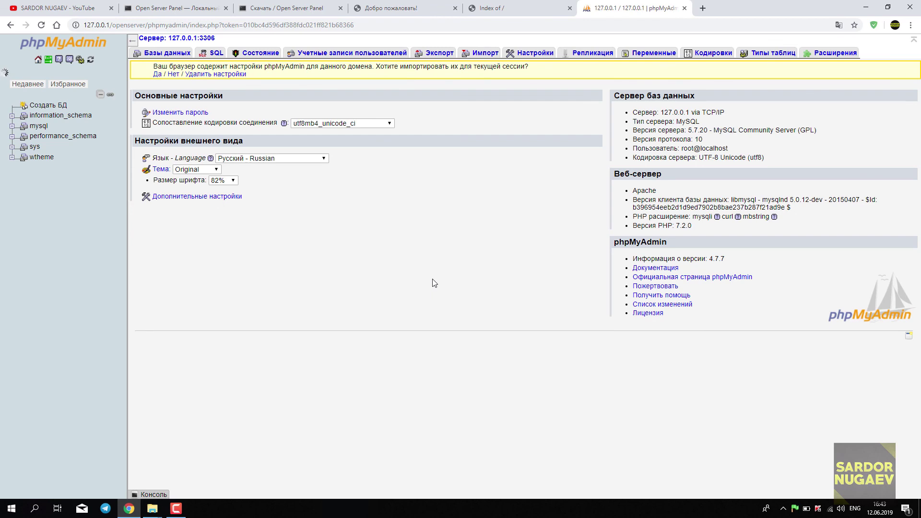
Change the phpMyAdmin appearance theme to pmahomme
left_click(216, 169)
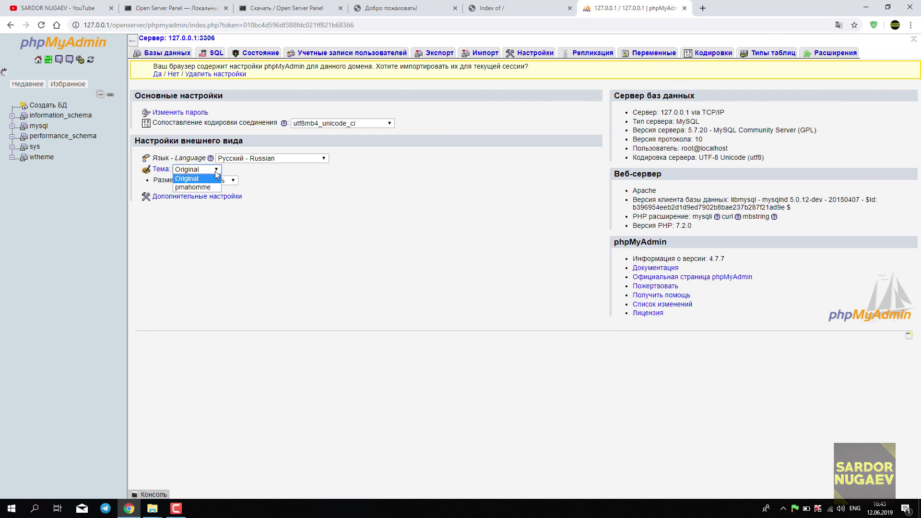
left_click(211, 189)
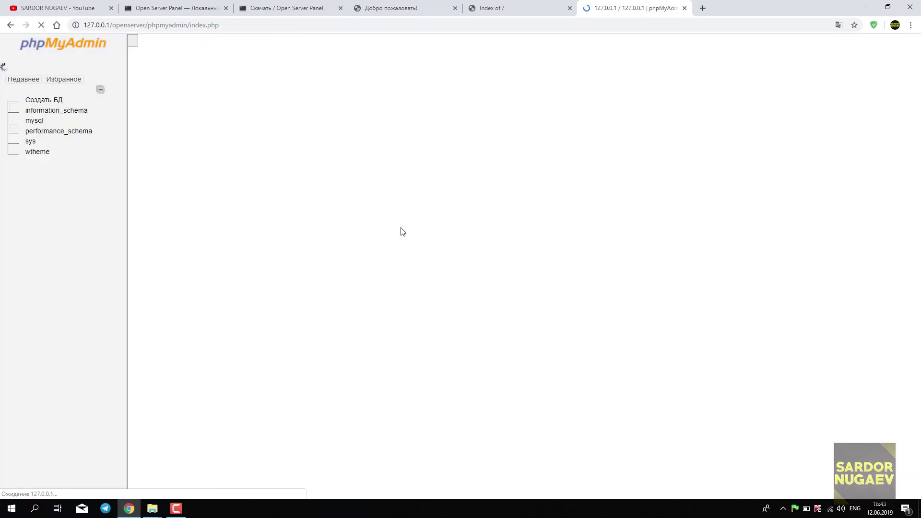